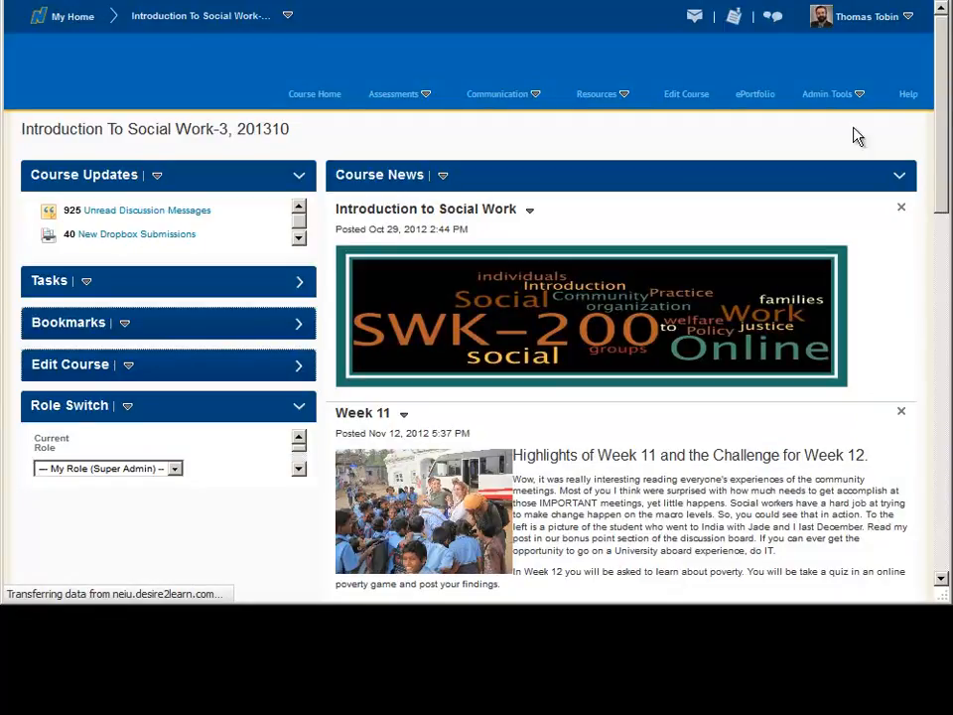
# Open the Rubrics tool from the course administration page of Introduction To Social Work-3.
pyautogui.click(694, 97)
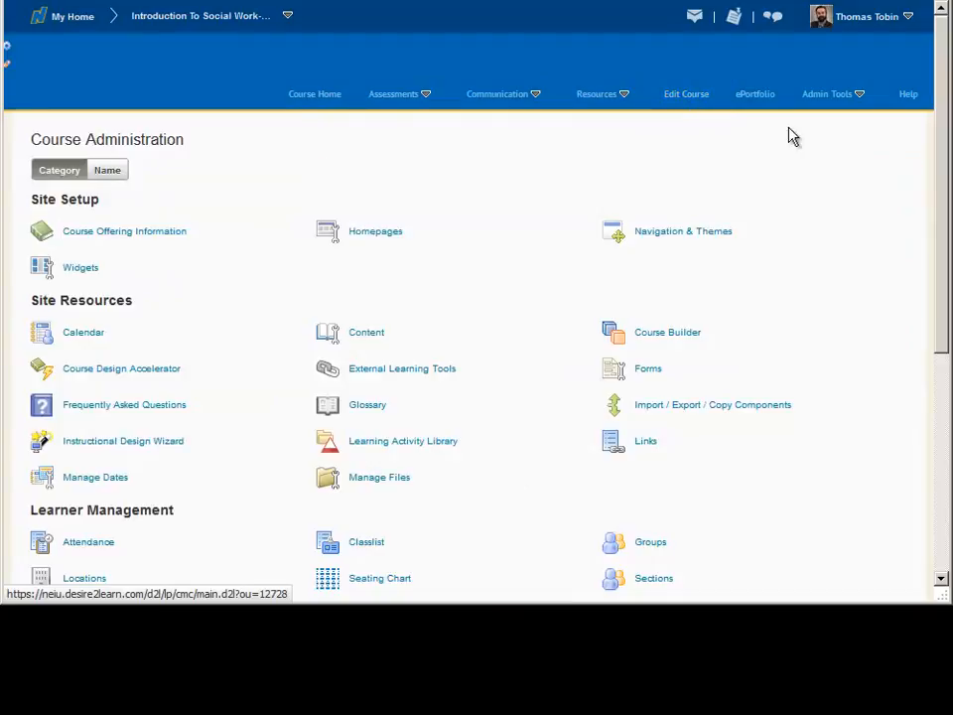
pyautogui.moveTo(942, 145); pyautogui.dragTo(901, 315)
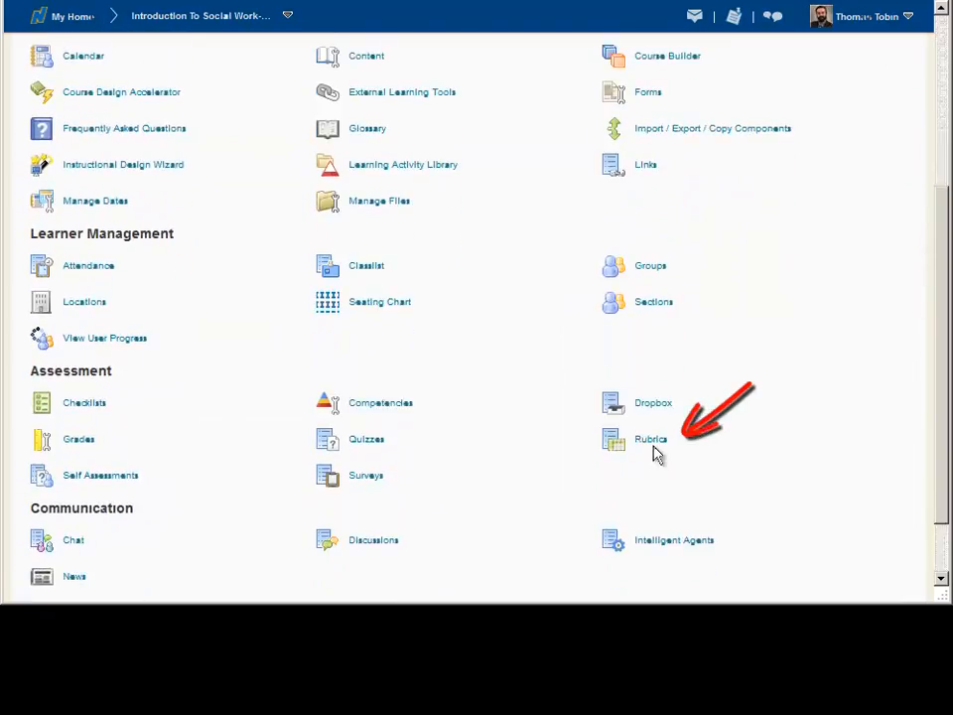
pyautogui.click(651, 439)
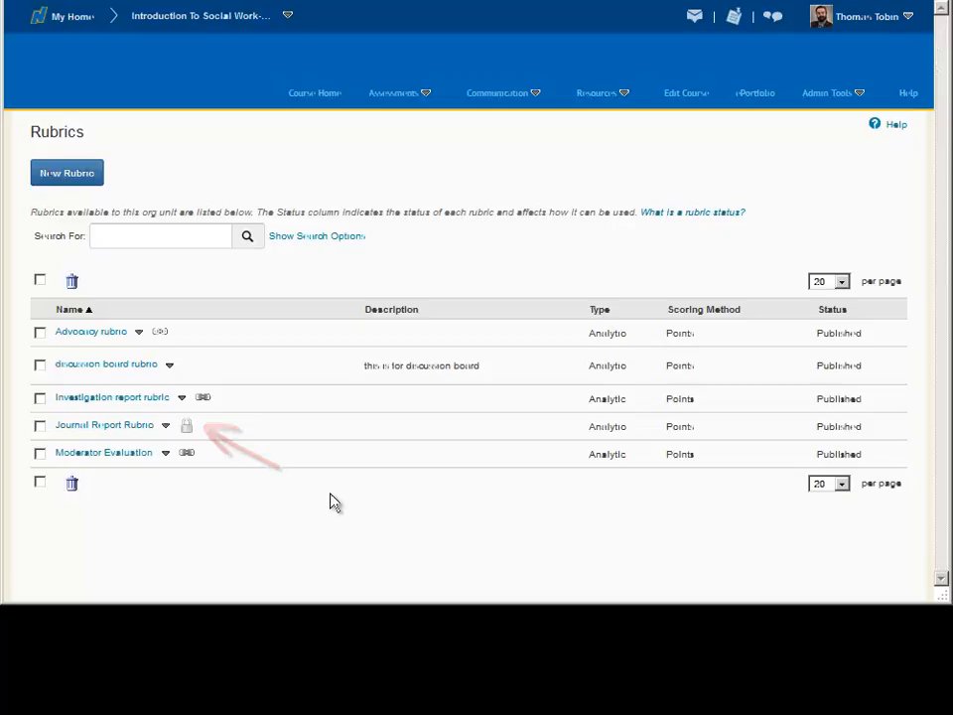
# Preview the Journal Report Rubric and examine its performance levels, points and criteria descriptions.
pyautogui.click(165, 426)
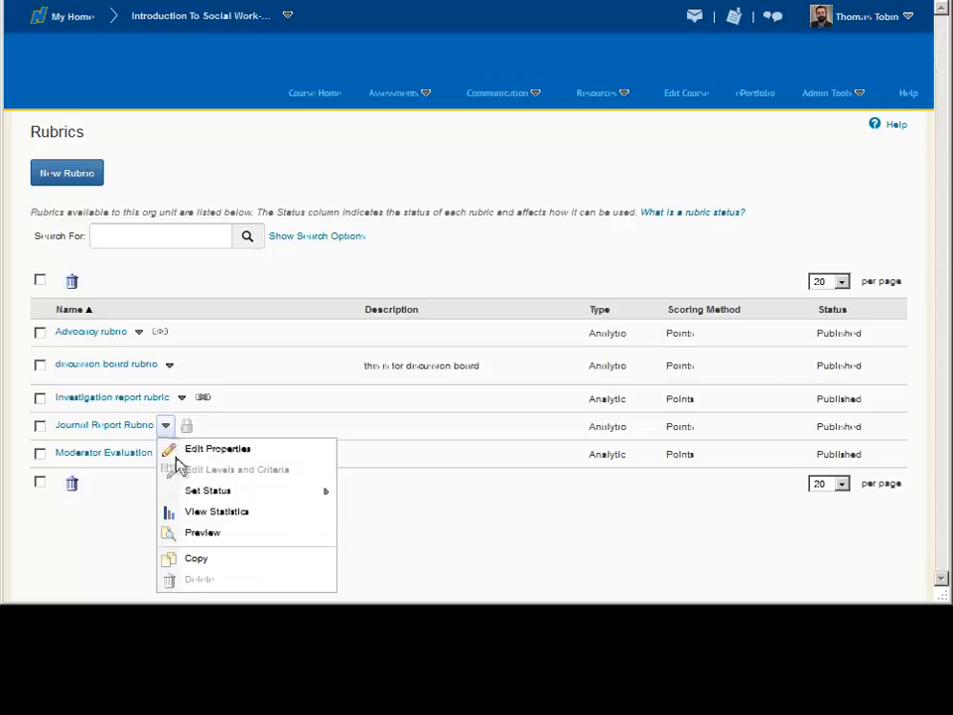
pyautogui.click(219, 532)
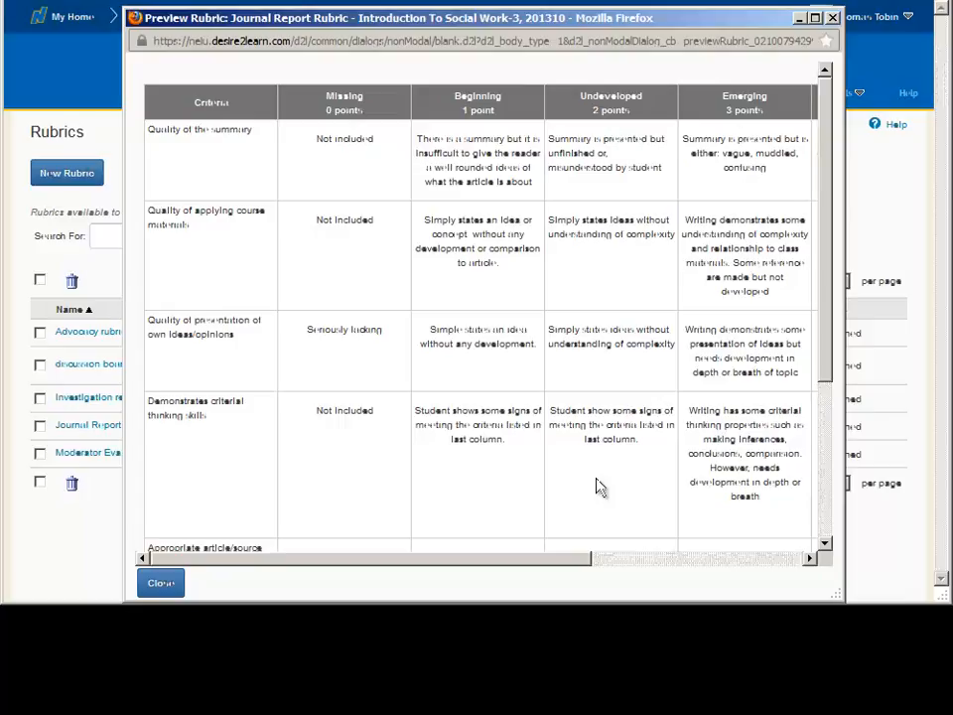
pyautogui.click(600, 559)
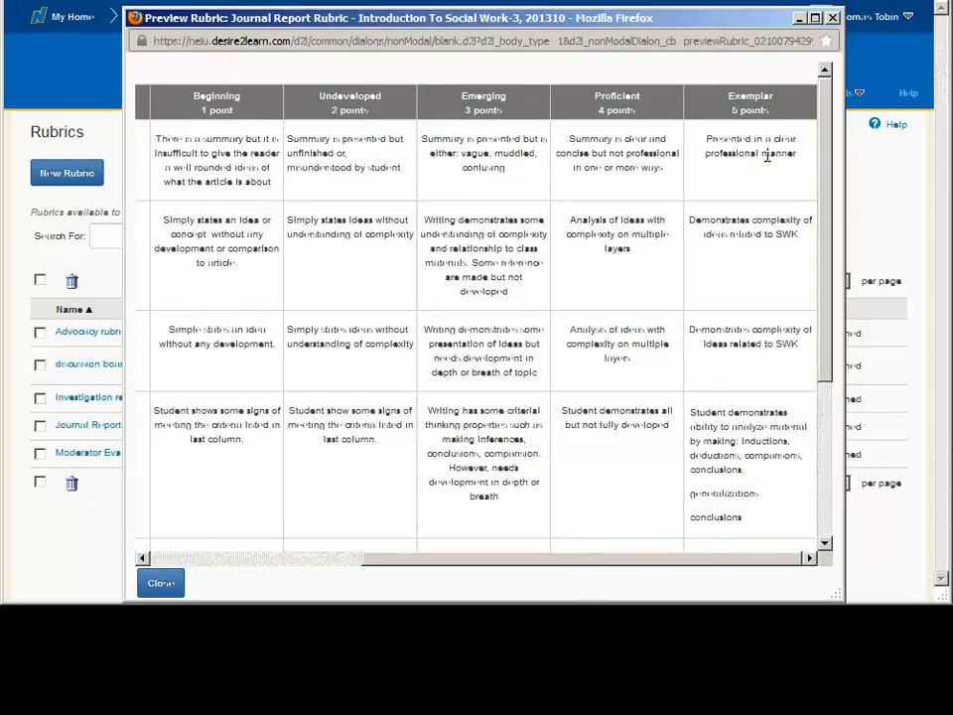
pyautogui.scroll(-2, 826, 181)
pyautogui.moveTo(826, 181); pyautogui.dragTo(820, 337)
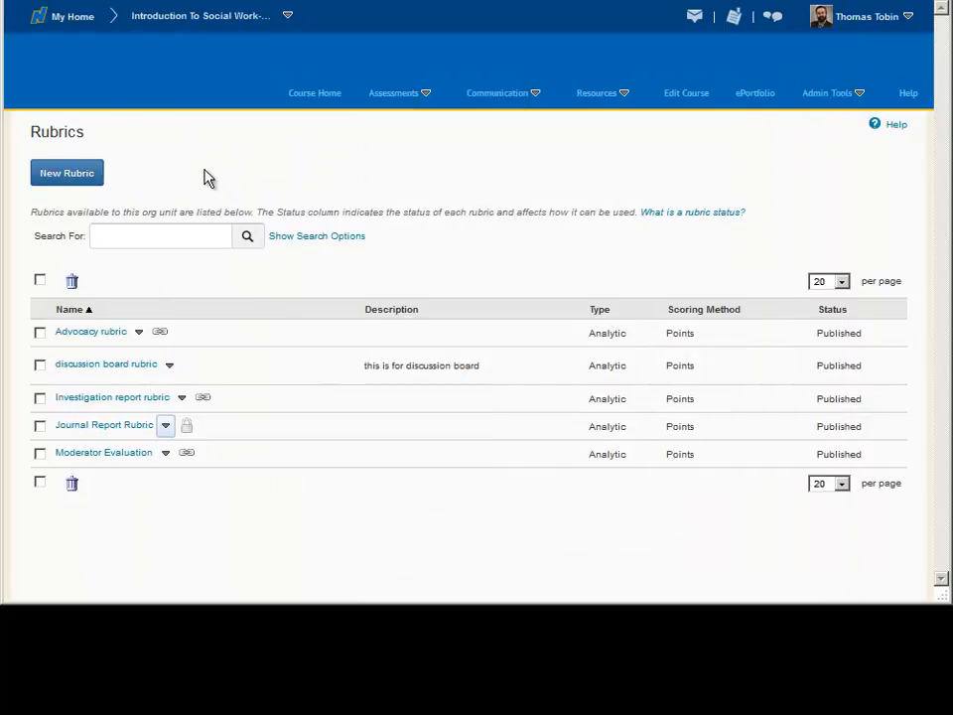
# Start a new rubric named "Sample Disucssion Rubric" and keep its status as Draft.
pyautogui.click(86, 185)
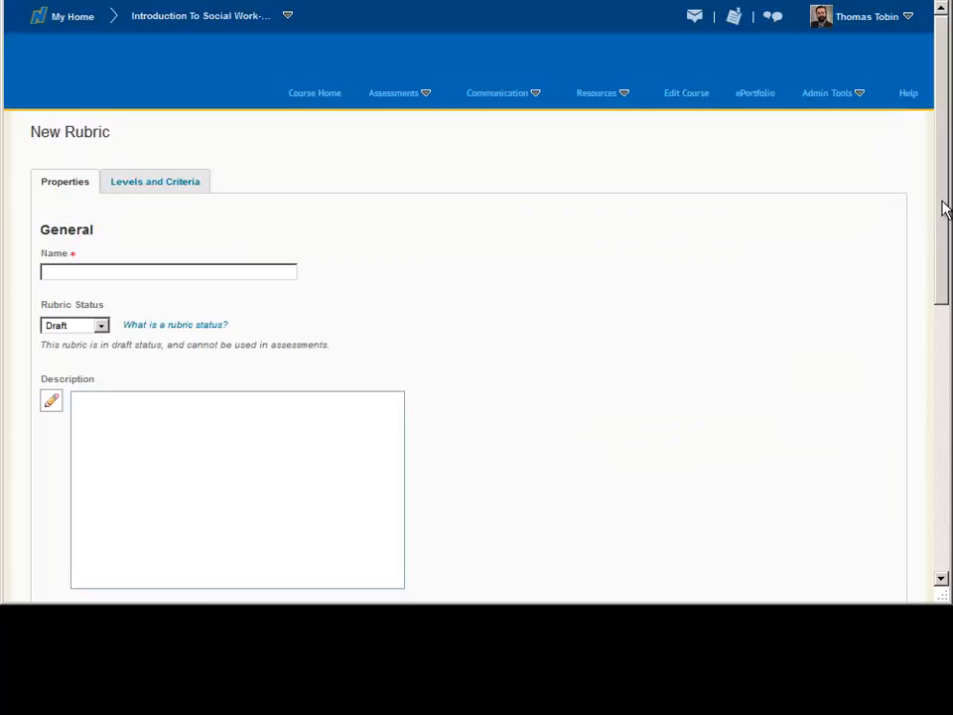
pyautogui.click(238, 271)
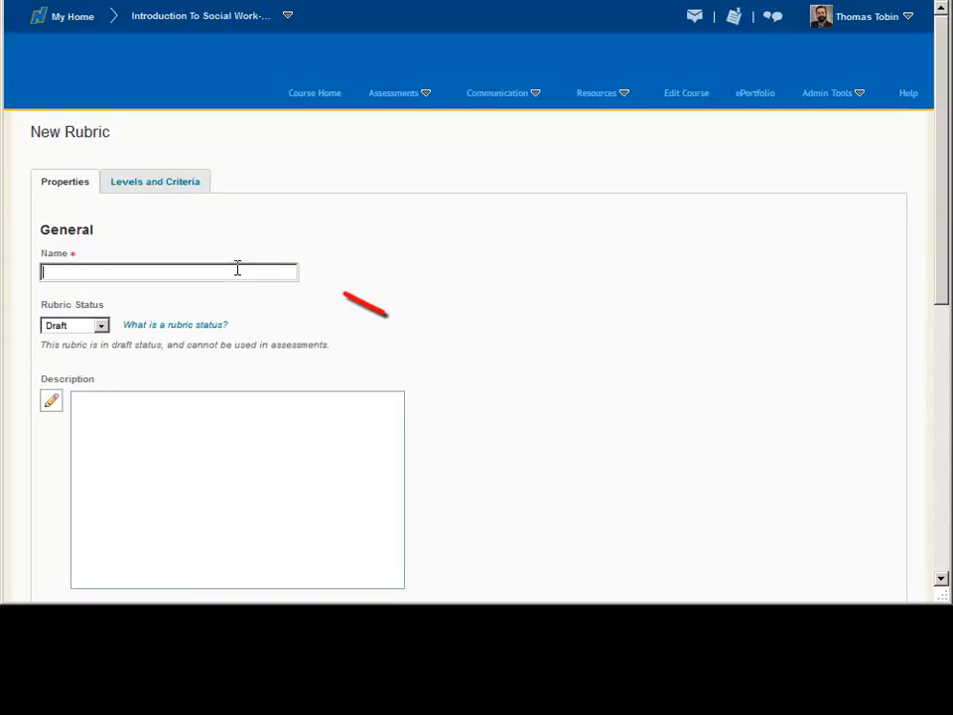
pyautogui.write('sample Discussion Rubric')
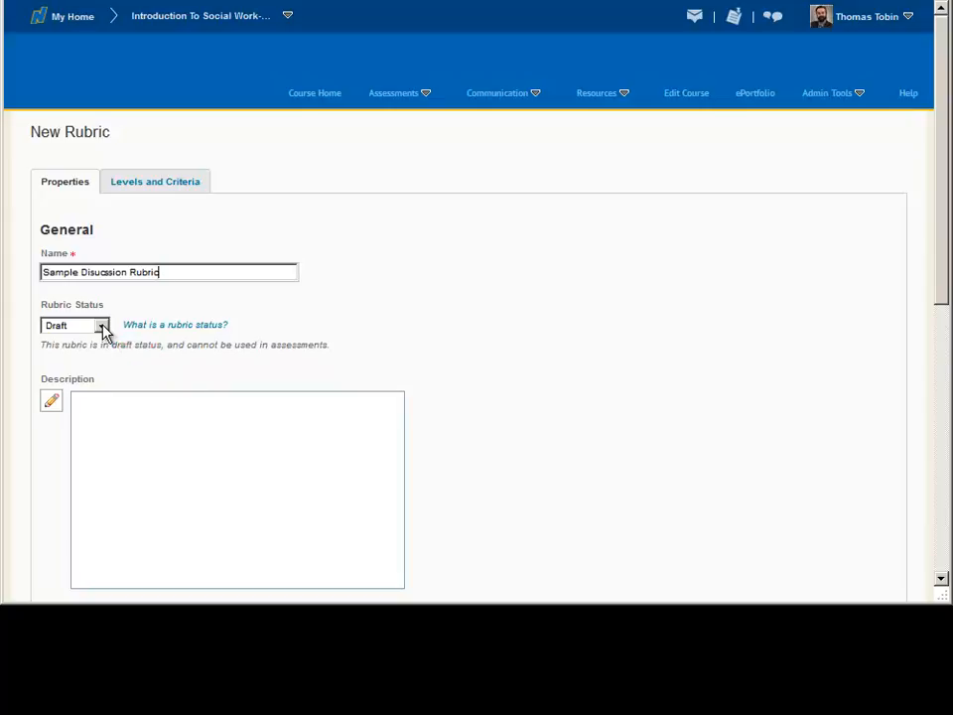
pyautogui.click(102, 326)
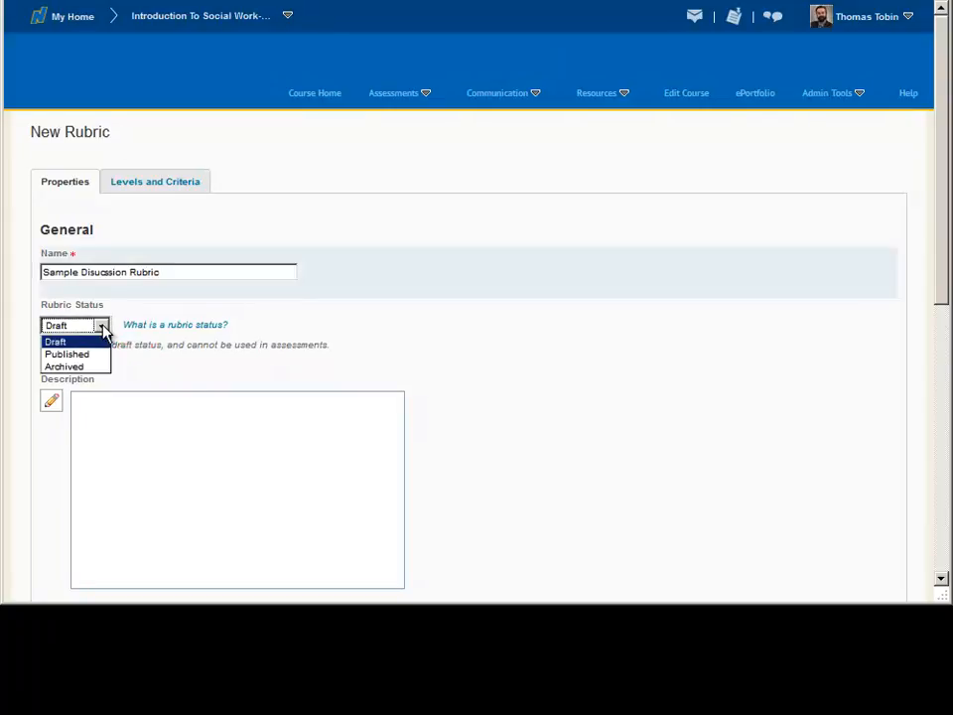
pyautogui.click(103, 327)
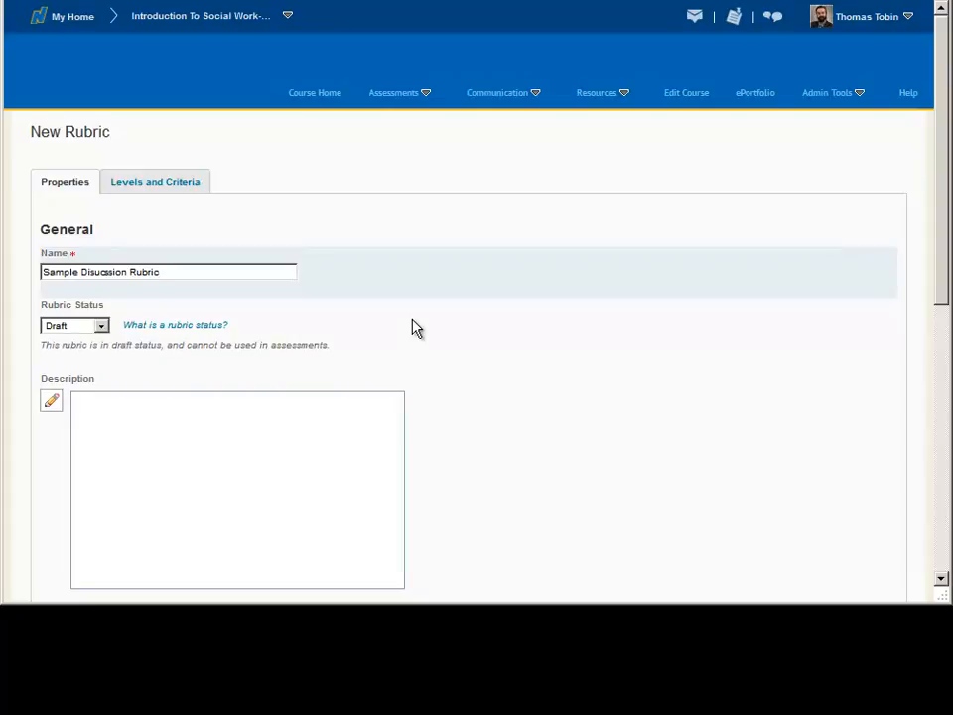
# Review the new rubric's type, initial number of levels and criteria, scoring method choices and advanced availability options.
pyautogui.scroll(-5, 417, 328)
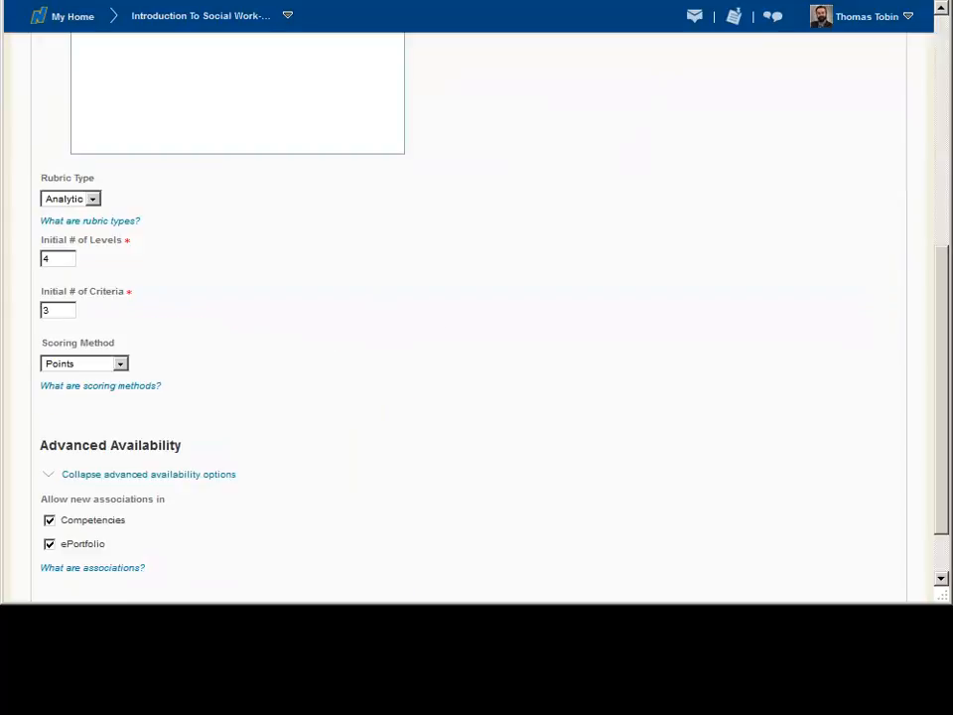
pyautogui.moveTo(947, 352); pyautogui.dragTo(946, 289)
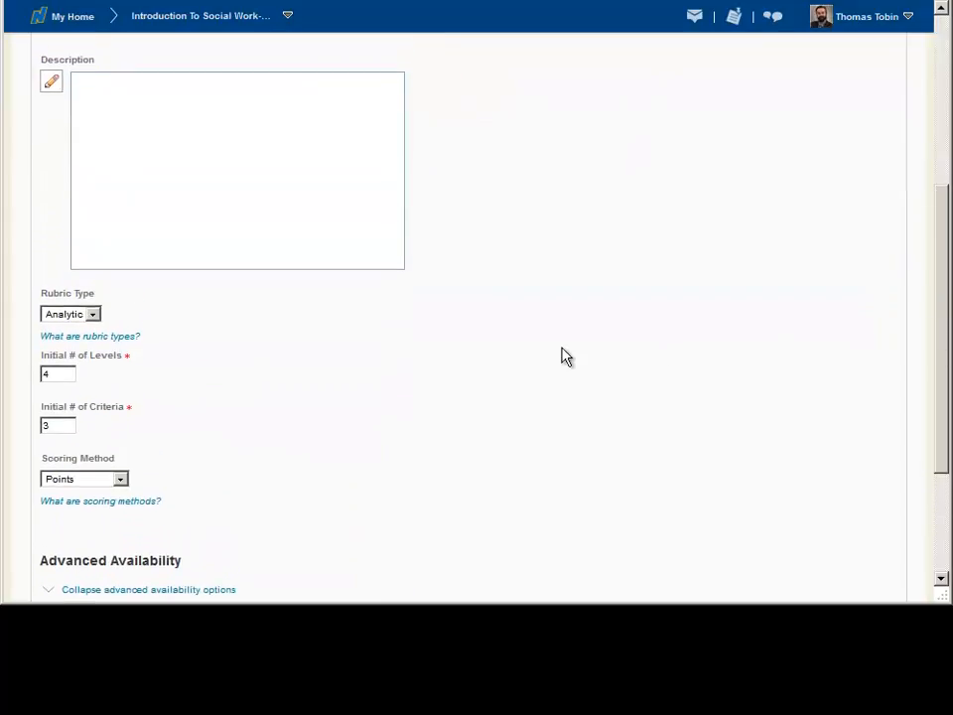
pyautogui.click(92, 314)
pyautogui.click(121, 319)
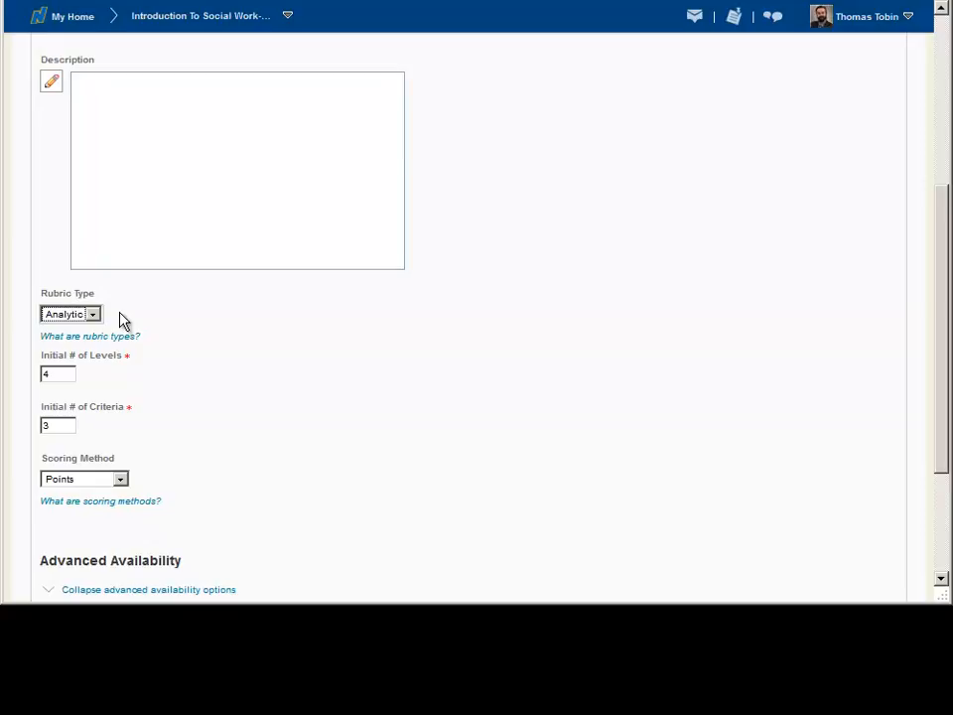
pyautogui.doubleClick(61, 374)
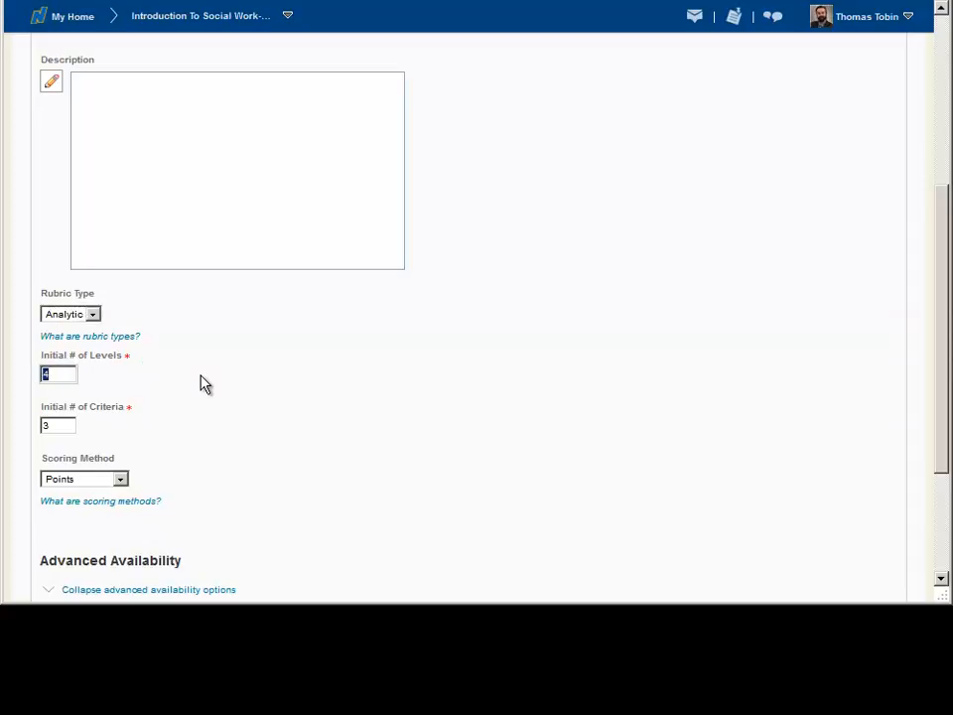
pyautogui.click(175, 387)
pyautogui.doubleClick(58, 427)
pyautogui.click(120, 481)
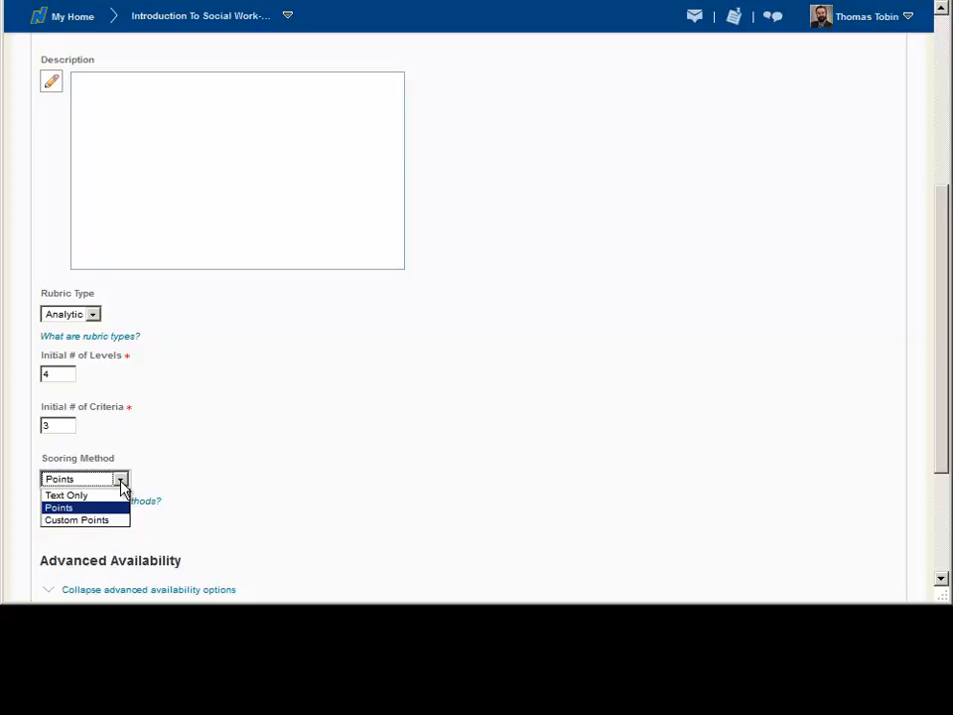
pyautogui.click(162, 486)
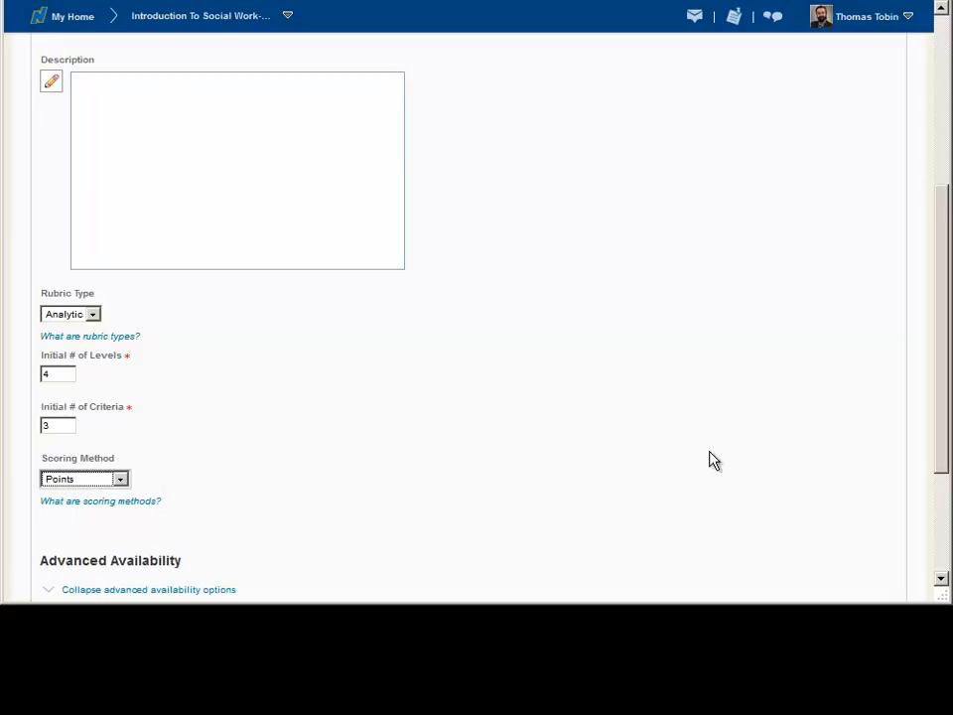
pyautogui.moveTo(944, 409); pyautogui.dragTo(942, 506)
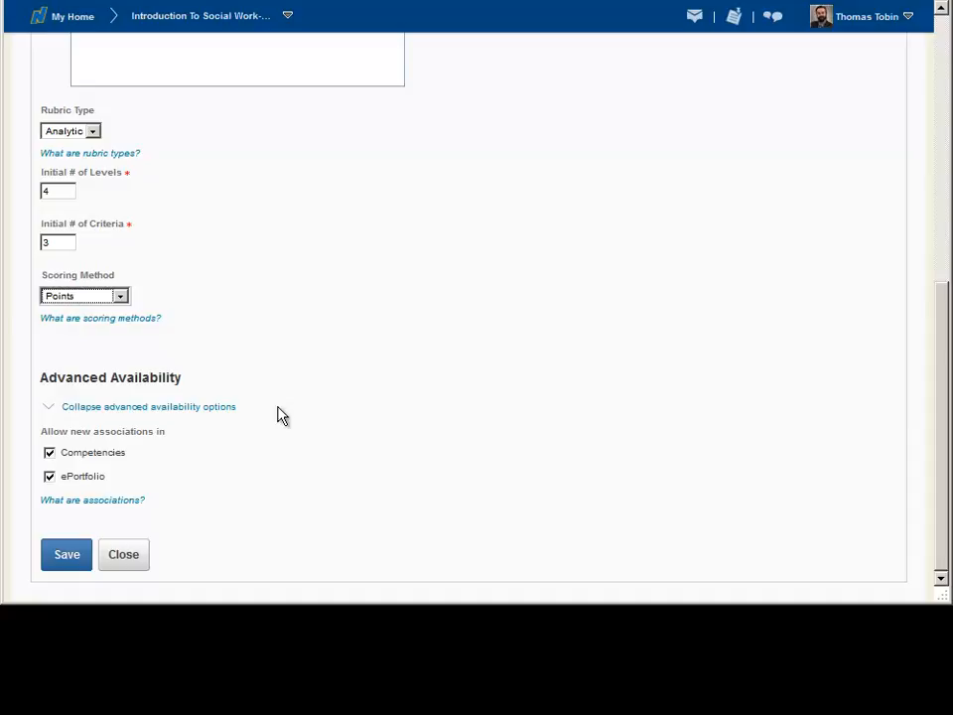
pyautogui.moveTo(941, 476); pyautogui.dragTo(925, 212)
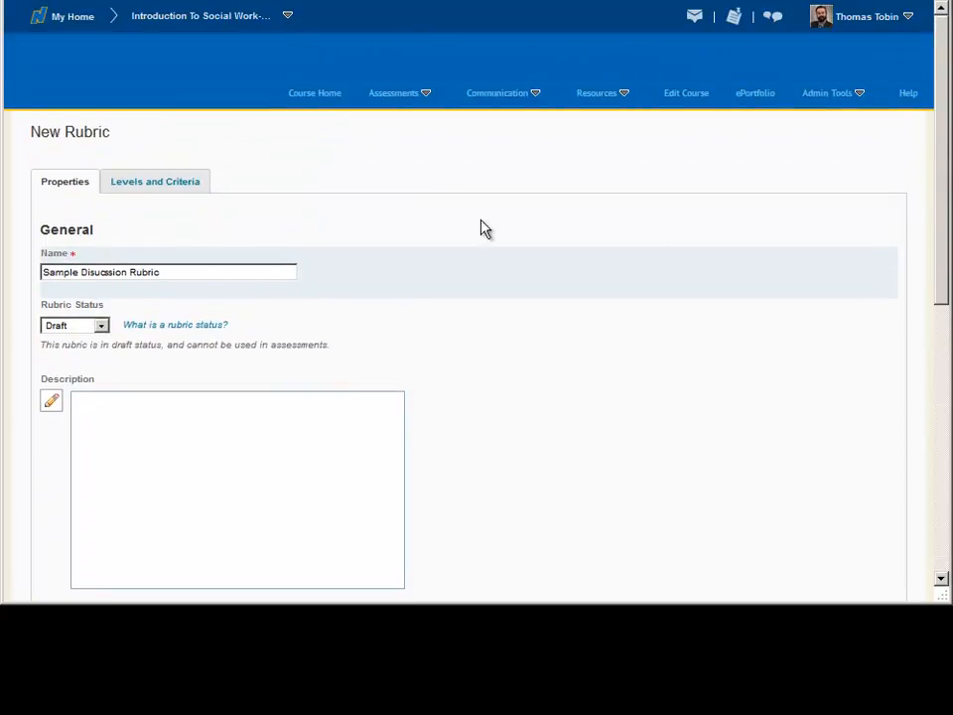
# Open the new rubric's levels and criteria and reverse the level order so that Level 1 comes first.
pyautogui.click(185, 194)
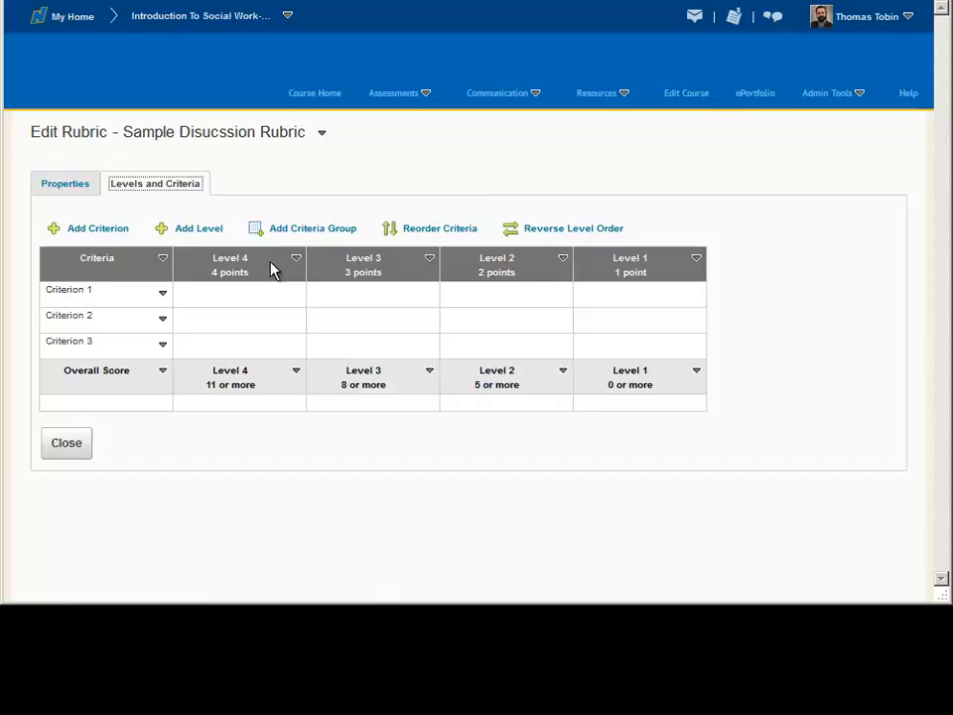
pyautogui.click(590, 230)
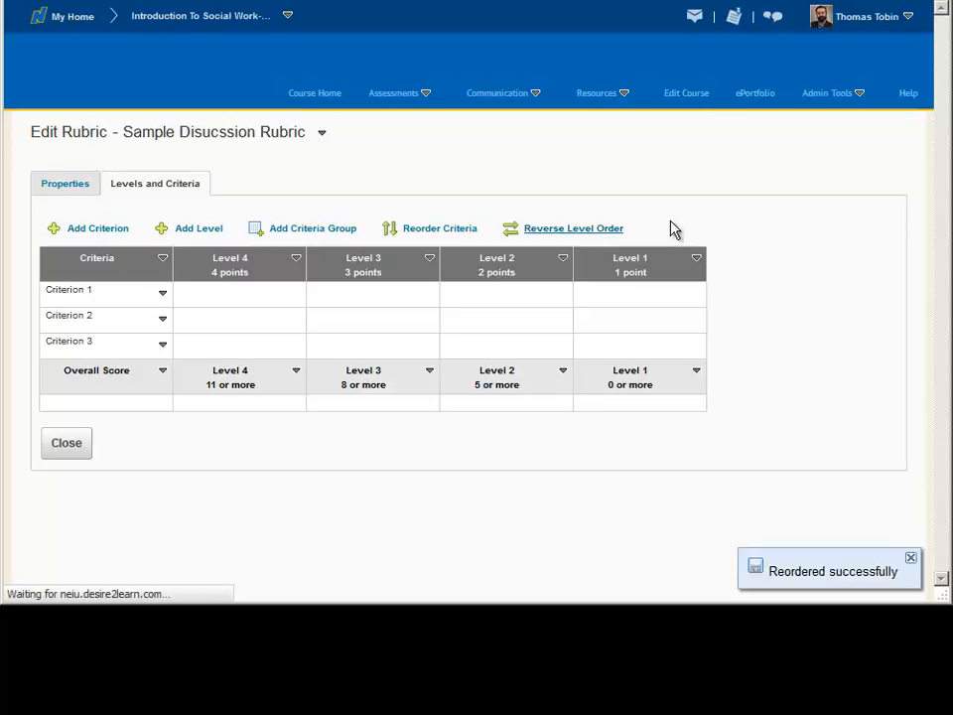
# Open Criterion 1 for editing and rename it "Disucssion Frequency".
pyautogui.click(163, 296)
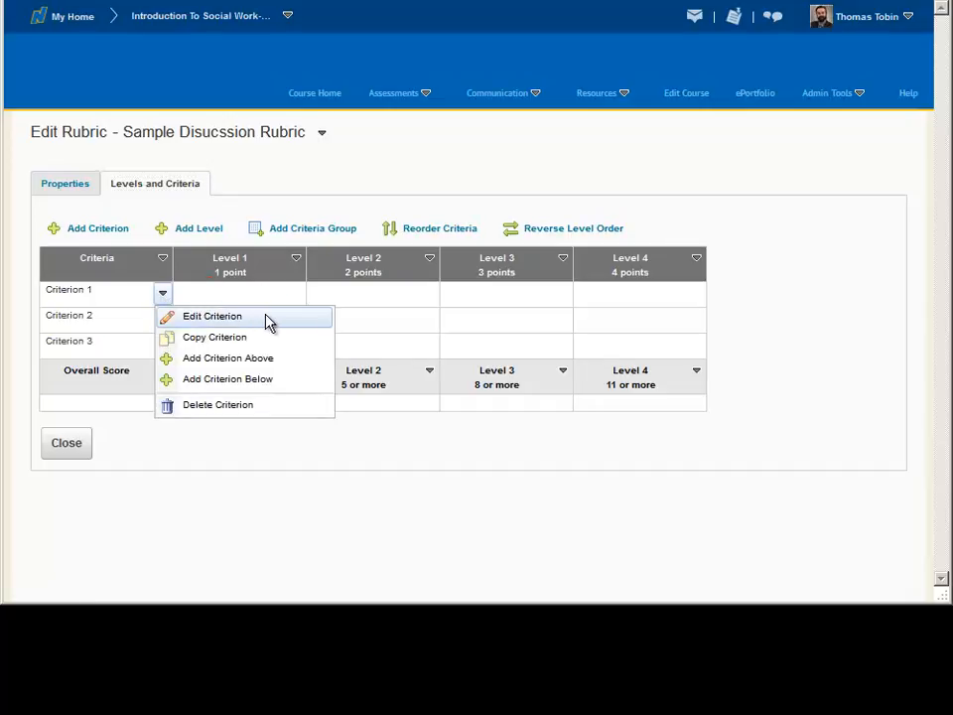
pyautogui.click(211, 315)
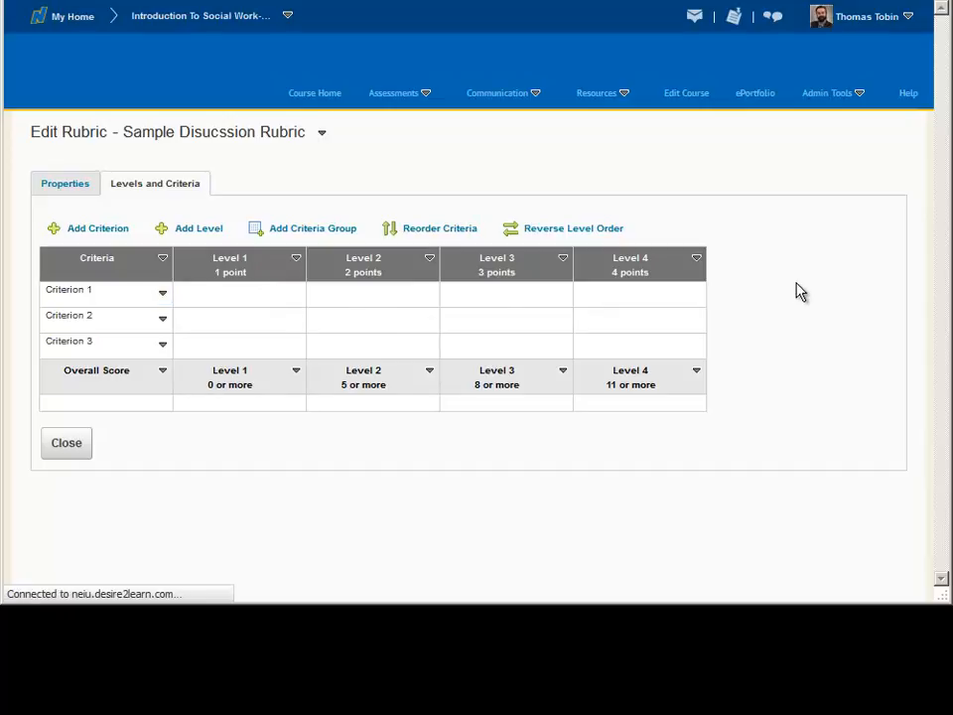
pyautogui.moveTo(78, 232); pyautogui.dragTo(16, 234)
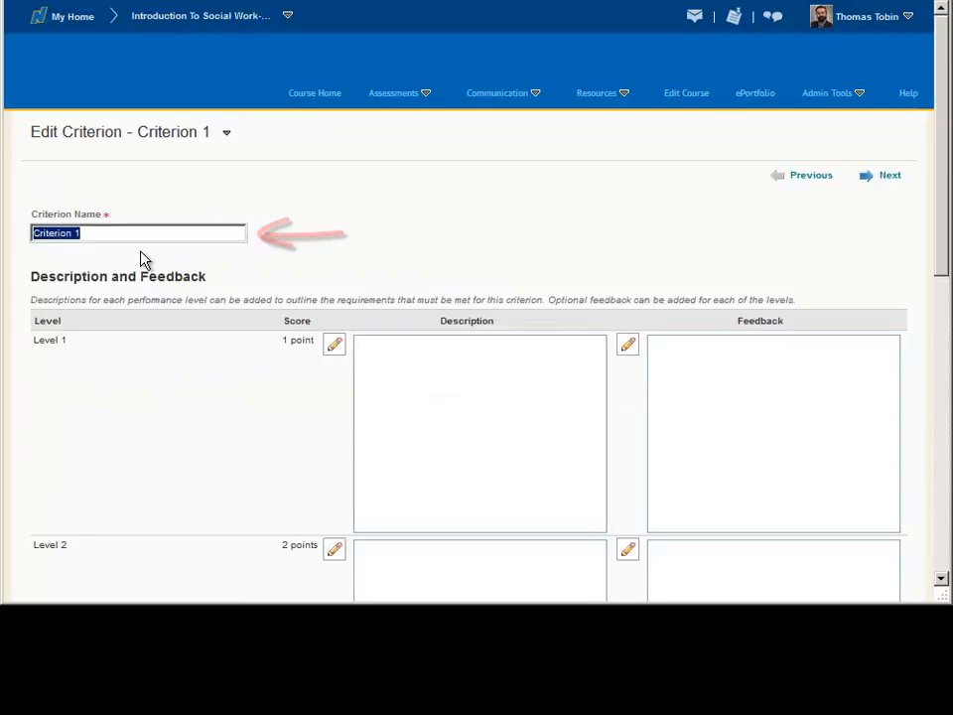
pyautogui.write('Disucssion Frequency')
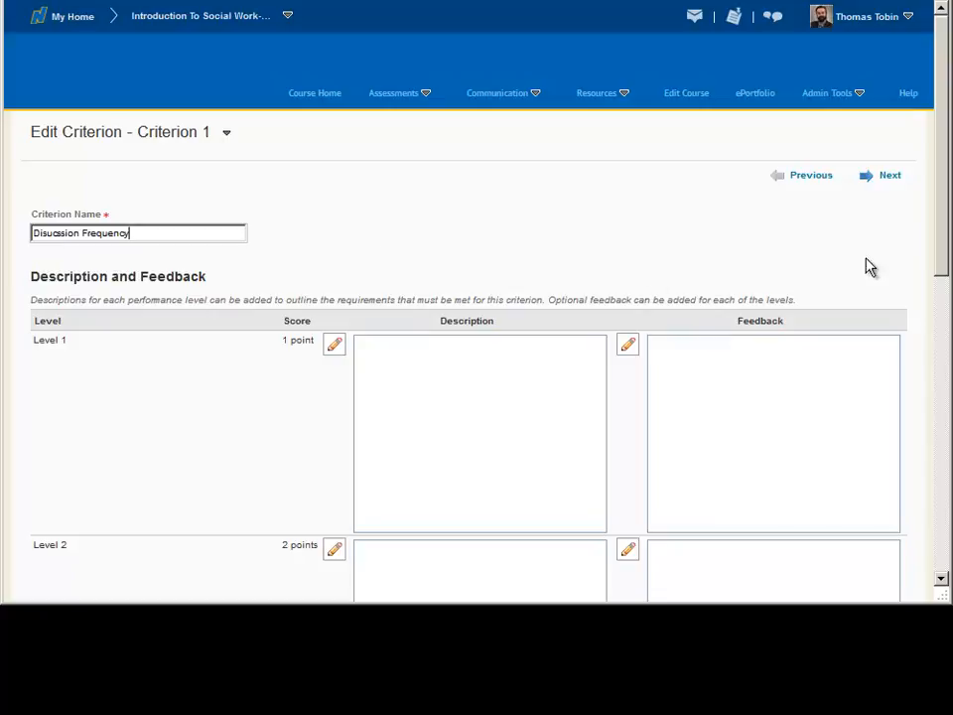
# Set the Level 1 description to "You did not take an active part in our discussions; and posted on fewer than 2 days this week.".
pyautogui.scroll(-3, 936, 293)
pyautogui.click(449, 296)
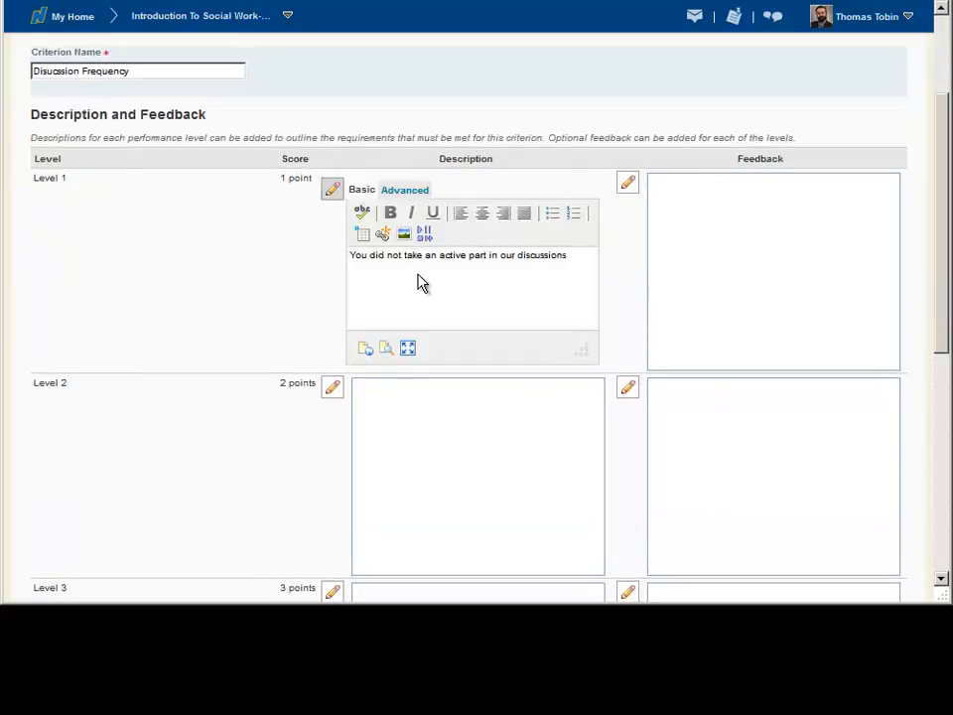
pyautogui.write('; and posted on fewer than 2 days this week.')
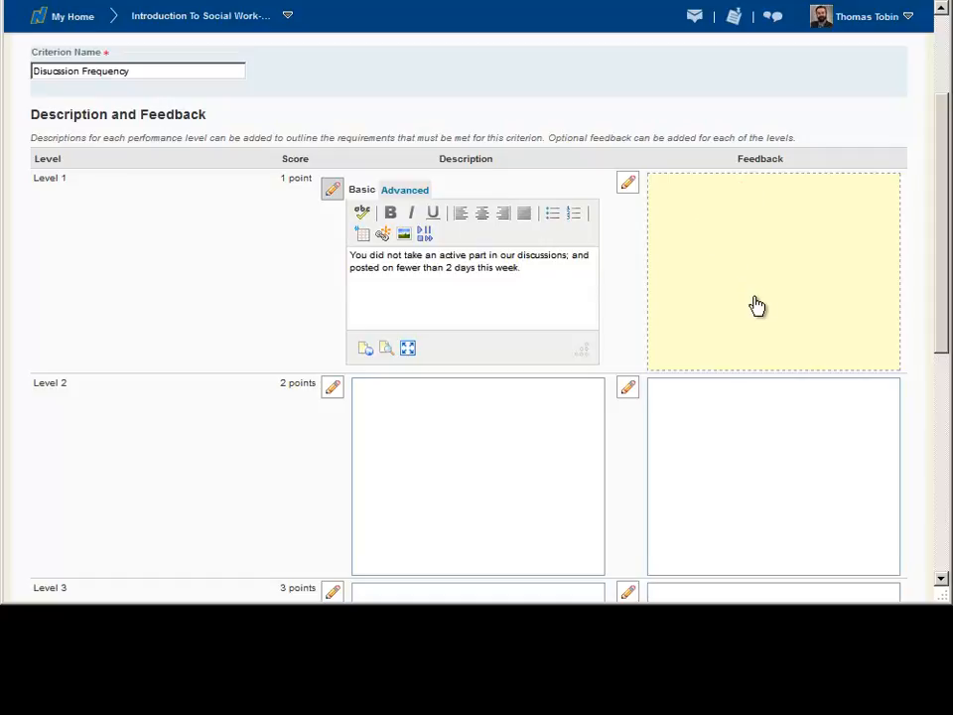
# Set the Level 2 description to "You did not take an active part in our discussions. You did post on the minimum number of days.".
pyautogui.moveTo(940, 262); pyautogui.dragTo(932, 367)
pyautogui.click(437, 292)
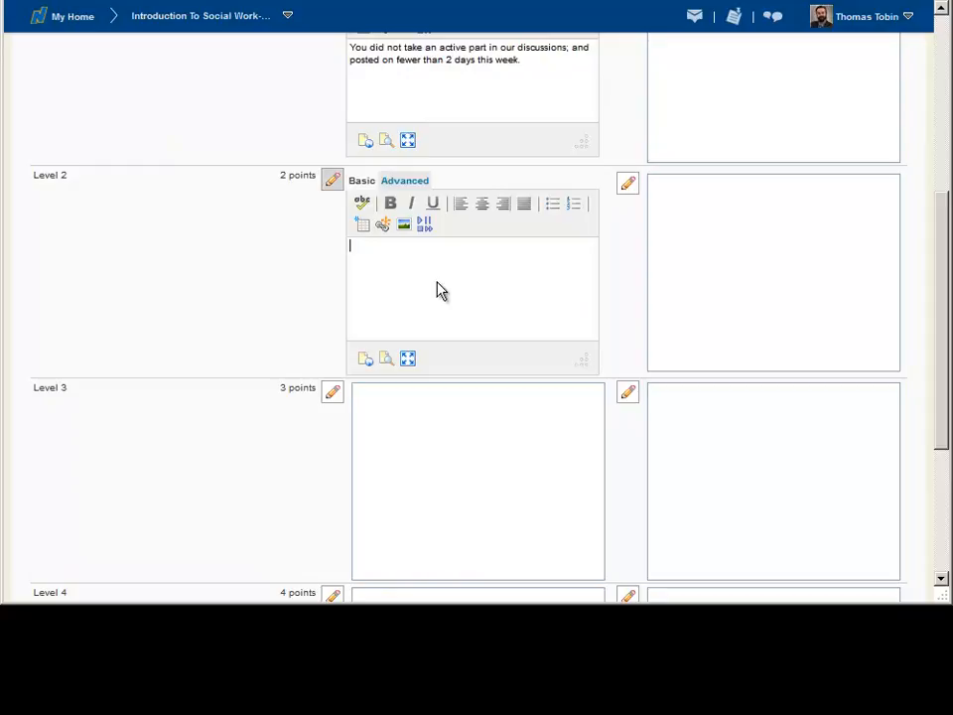
pyautogui.write('You did not take an active part in our discussions. You did post on the minimum number of days.')
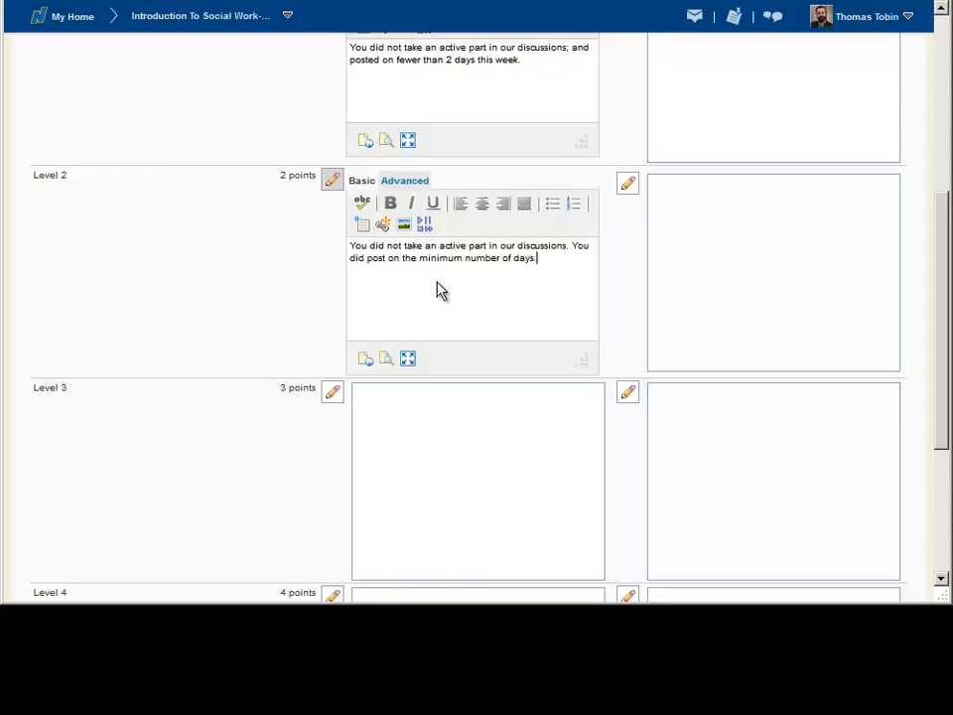
# Set the Level 3 description to "Tbank you for posting 3 messages on 3 different days.".
pyautogui.click(457, 462)
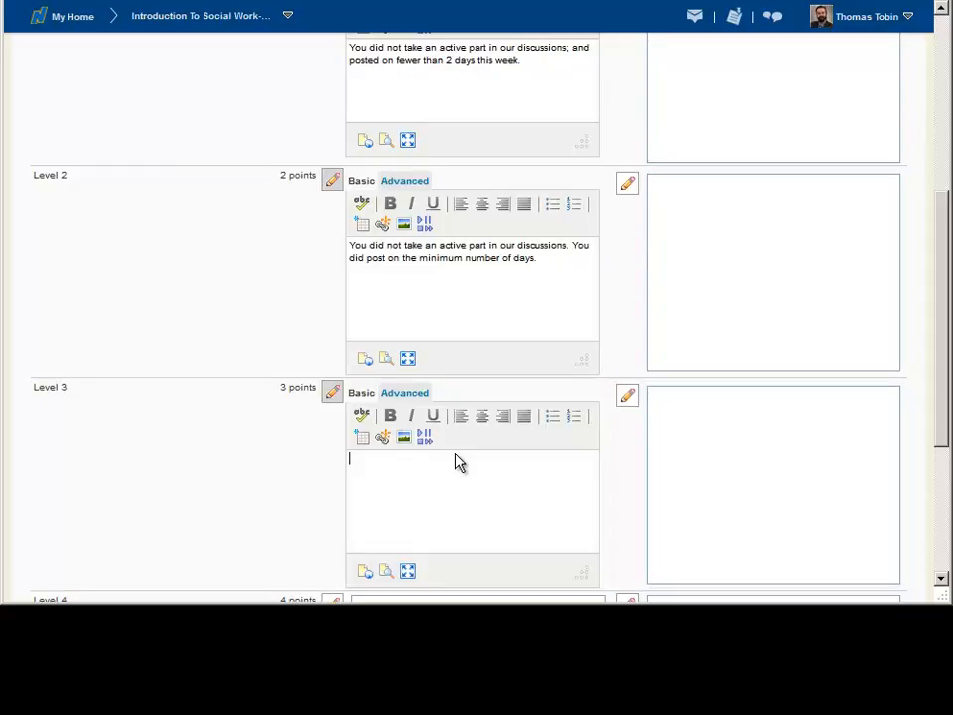
pyautogui.scroll(-1, 506, 456)
pyautogui.write('Thank you for posting 3 messages on 3 different days.')
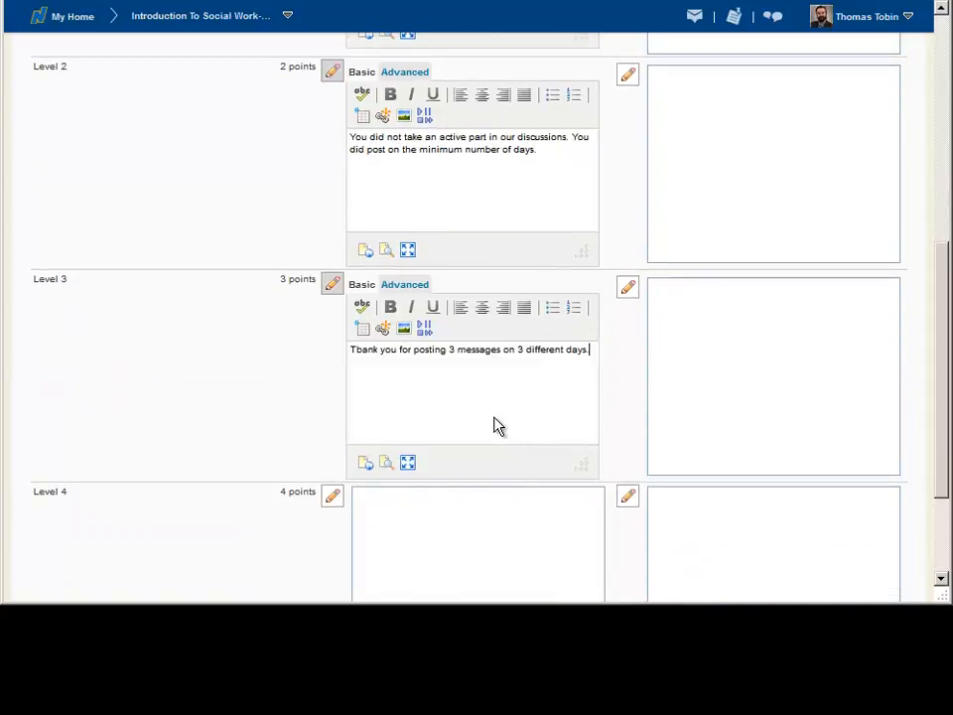
# Set the Level 4 description to "You posted more than the minimum 3 messages on 3 days--great work!".
pyautogui.scroll(-1, 482, 400)
pyautogui.click(468, 443)
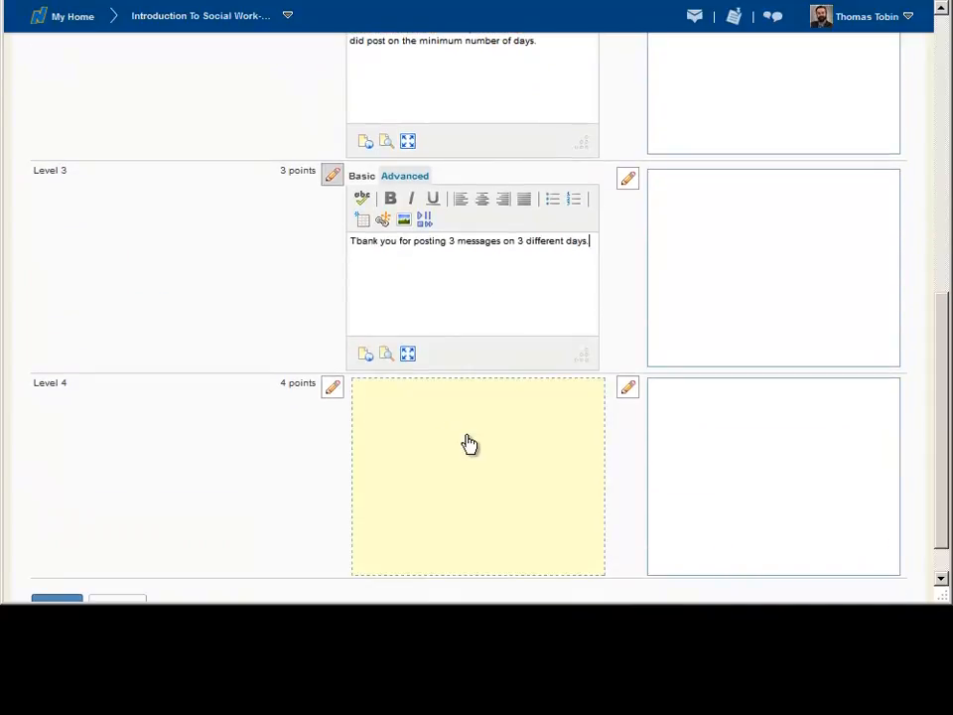
pyautogui.write('You posted more than the minimum 3 messages on 3 days--great work!')
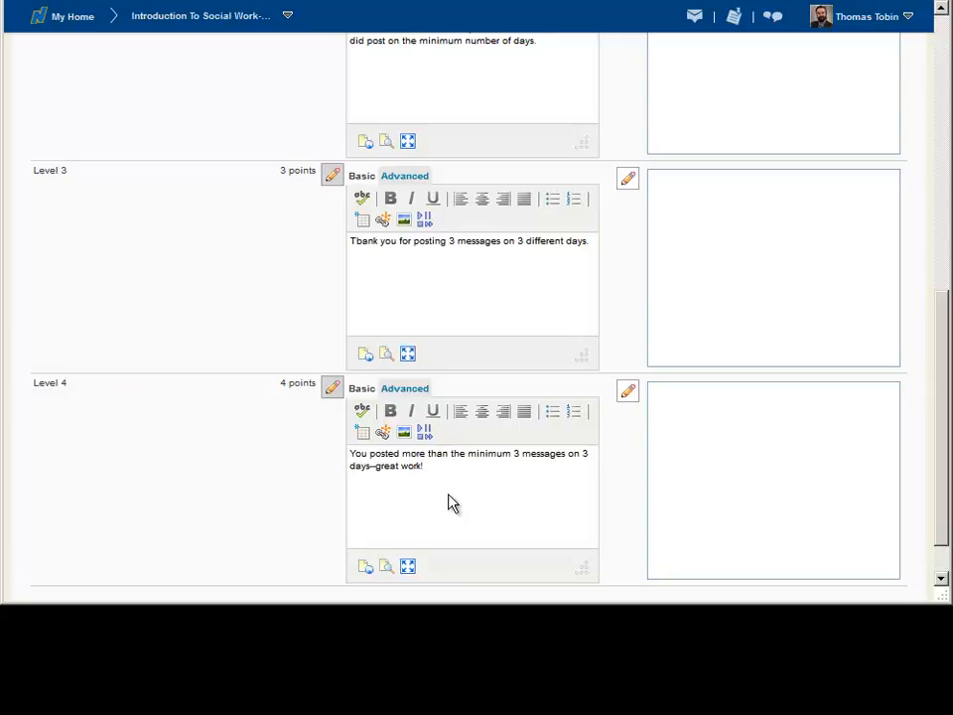
pyautogui.scroll(-1, 942, 500)
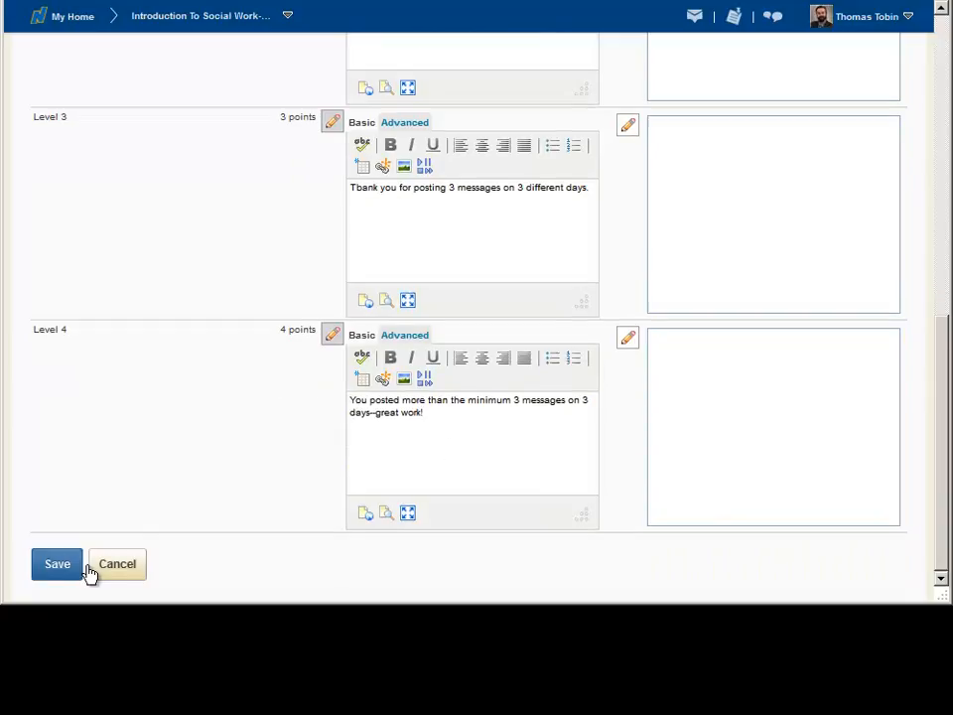
# Save the Disucssion Frequency level descriptions, close the rubric, and set the Sample Disucssion Rubric's status to Published.
pyautogui.click(70, 570)
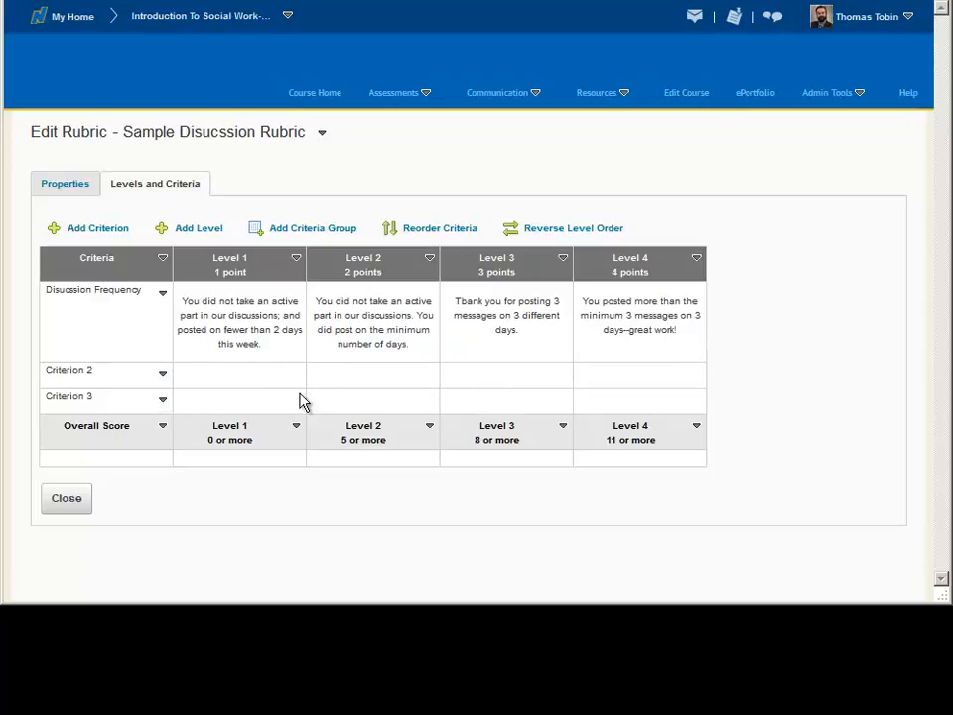
pyautogui.click(66, 497)
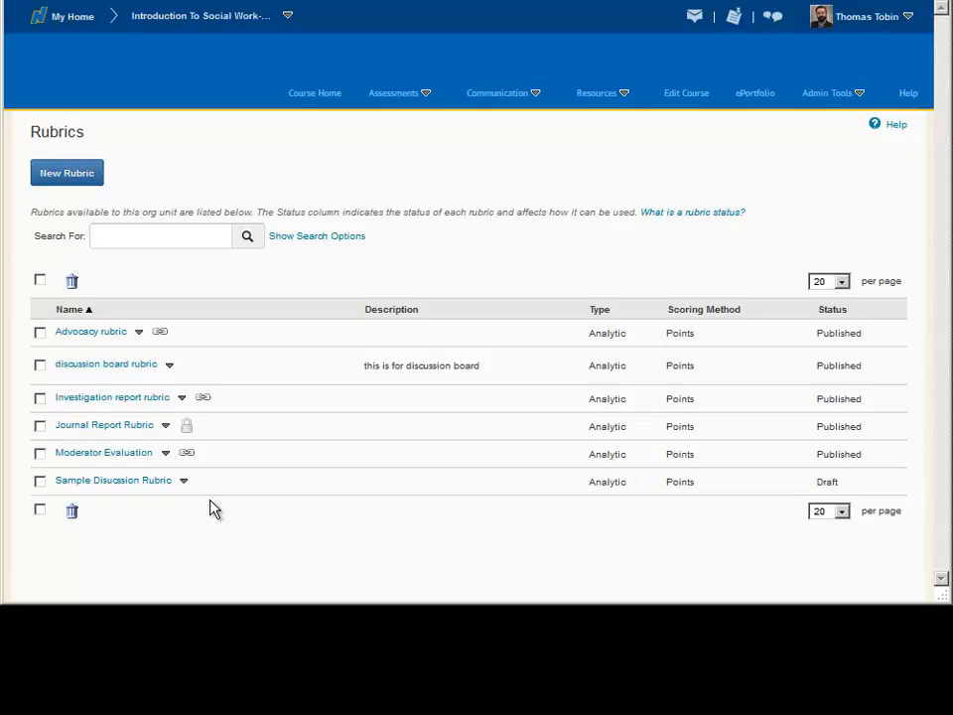
pyautogui.click(184, 480)
pyautogui.moveTo(255, 376)
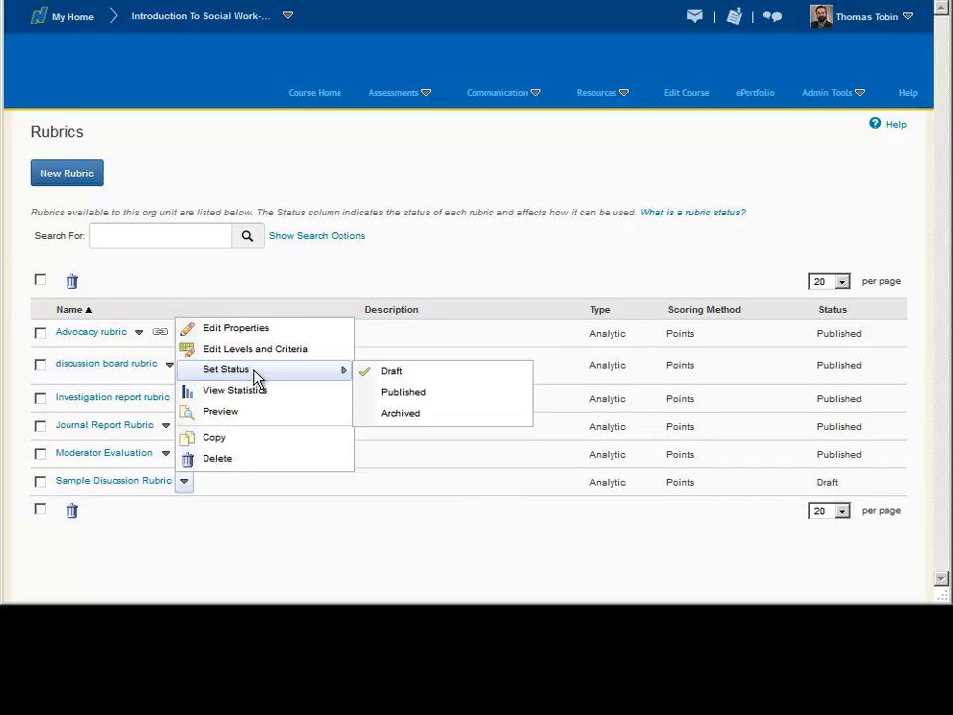
pyautogui.click(438, 398)
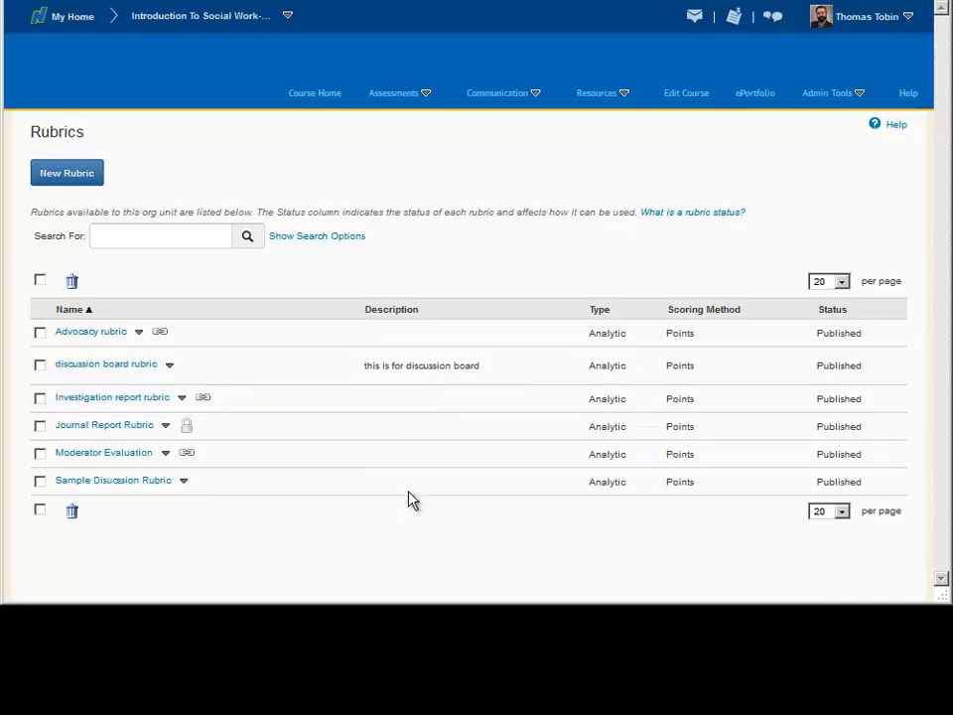
# Open the assessment settings of the Week 12 Poverty discussion topic "Start postings and discussion here:" for editing.
pyautogui.click(538, 100)
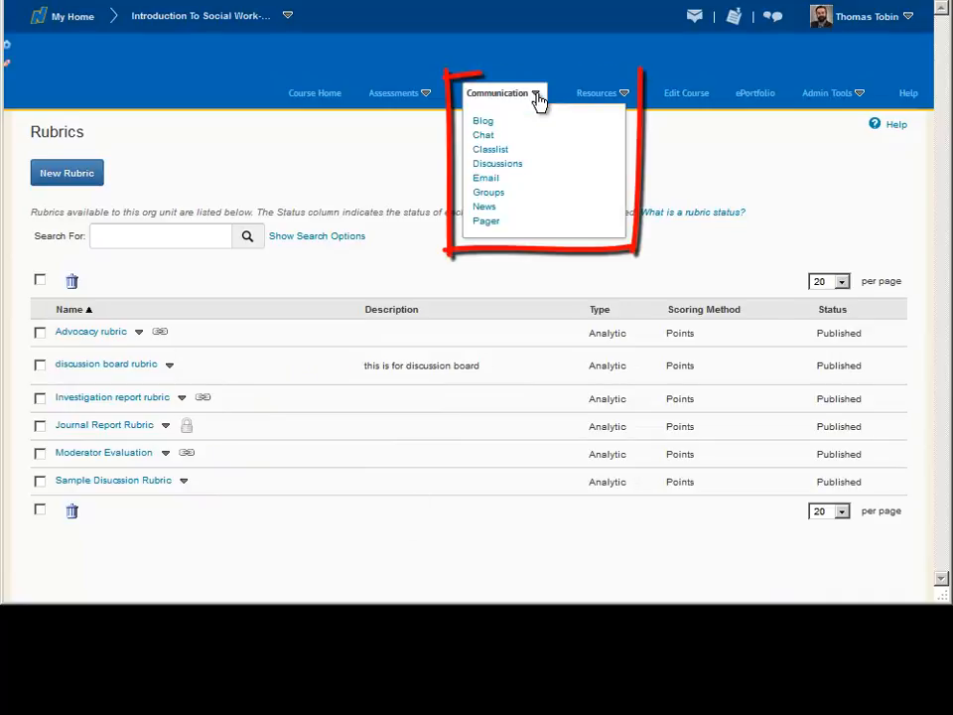
pyautogui.click(511, 169)
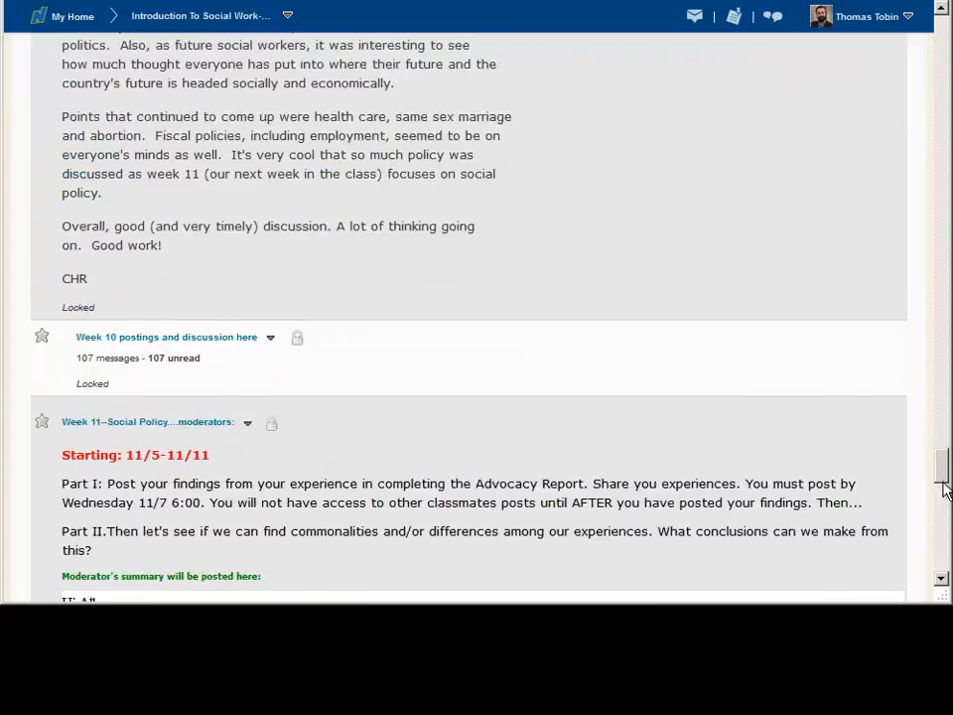
pyautogui.moveTo(942, 483); pyautogui.dragTo(942, 532)
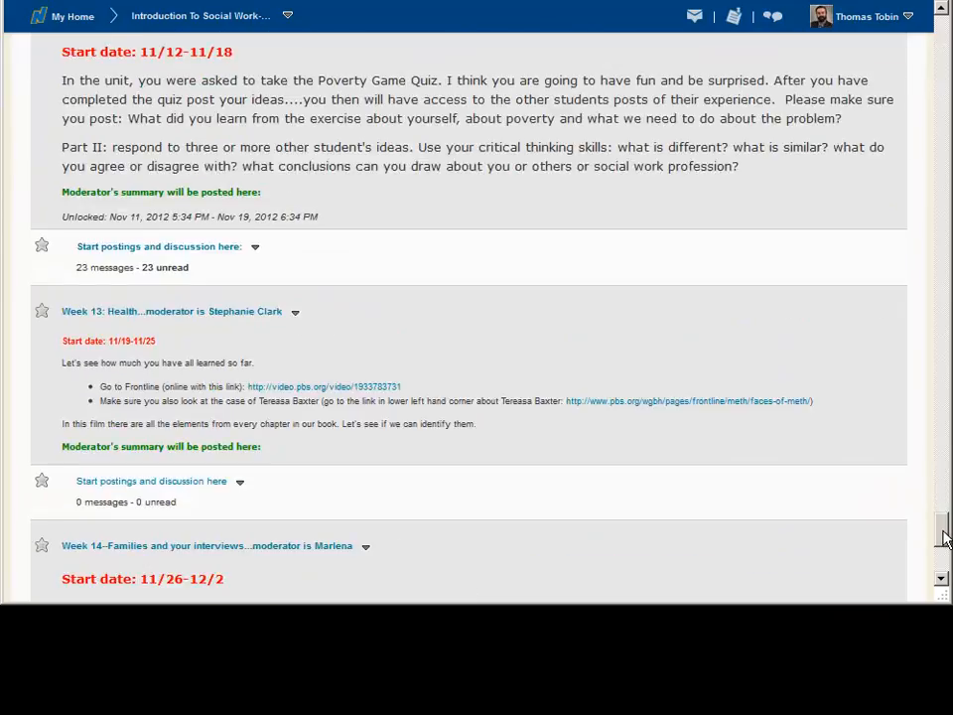
pyautogui.click(254, 247)
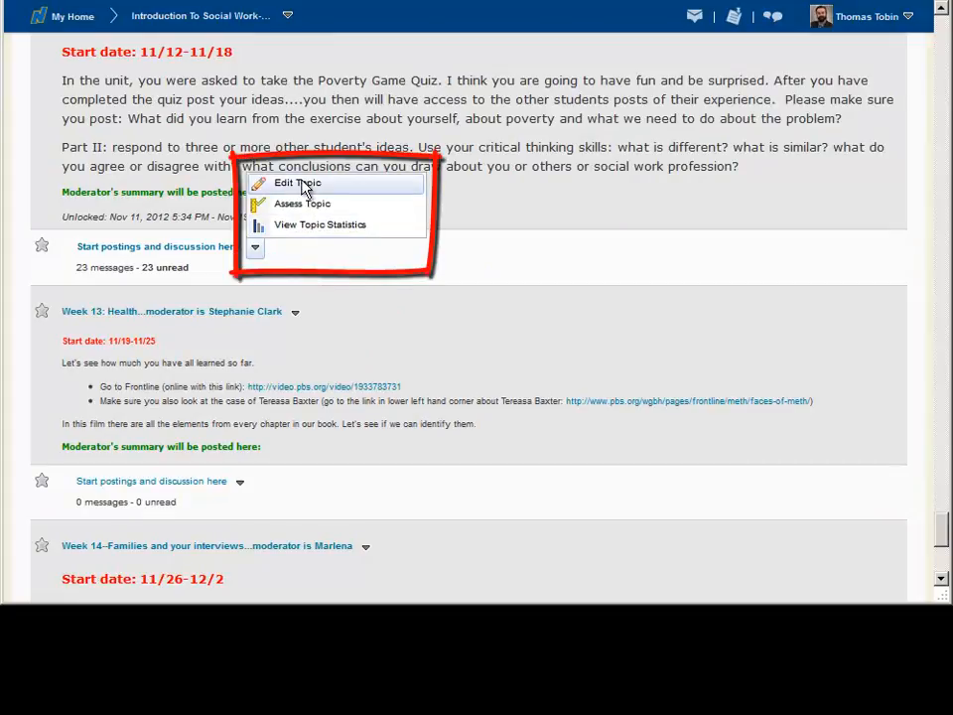
pyautogui.click(303, 186)
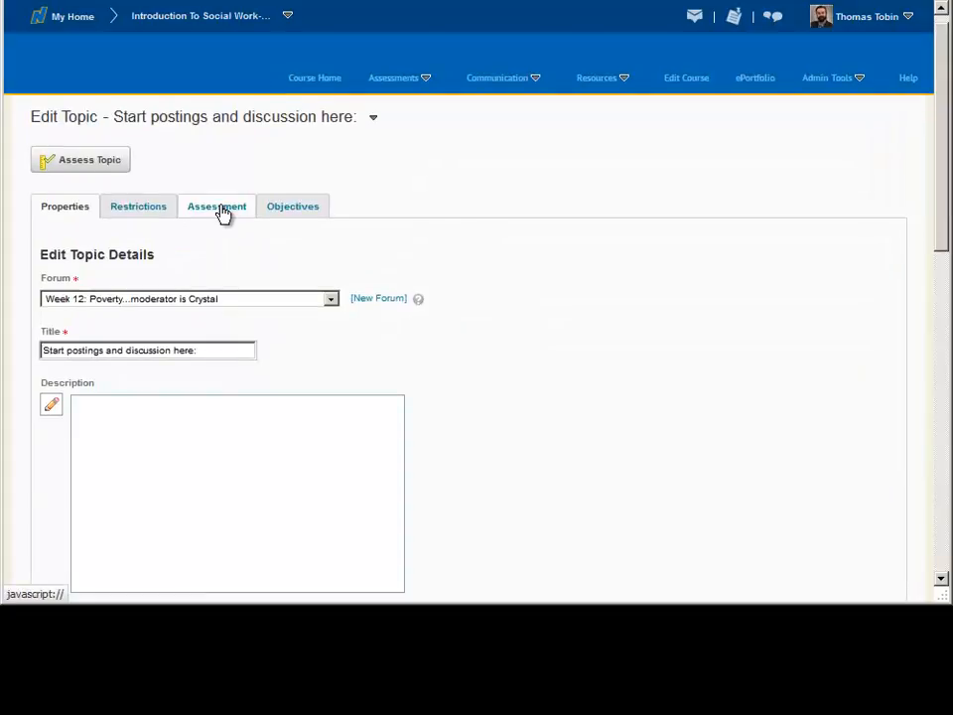
pyautogui.click(221, 213)
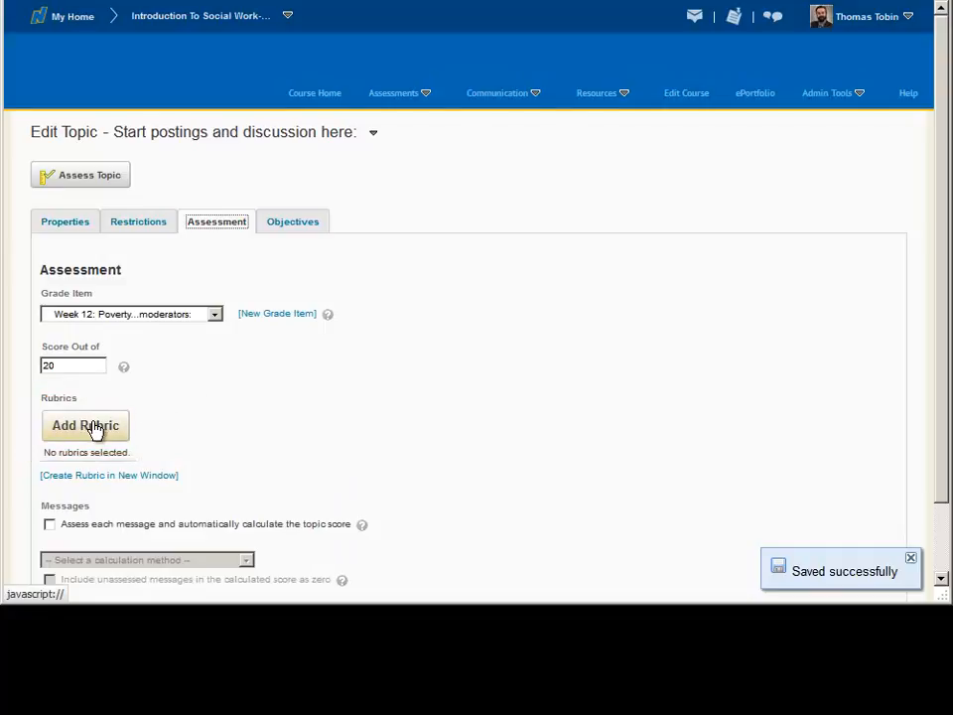
# Attach the Sample Disucssion Rubric to the topic's assessment and save the topic.
pyautogui.click(89, 426)
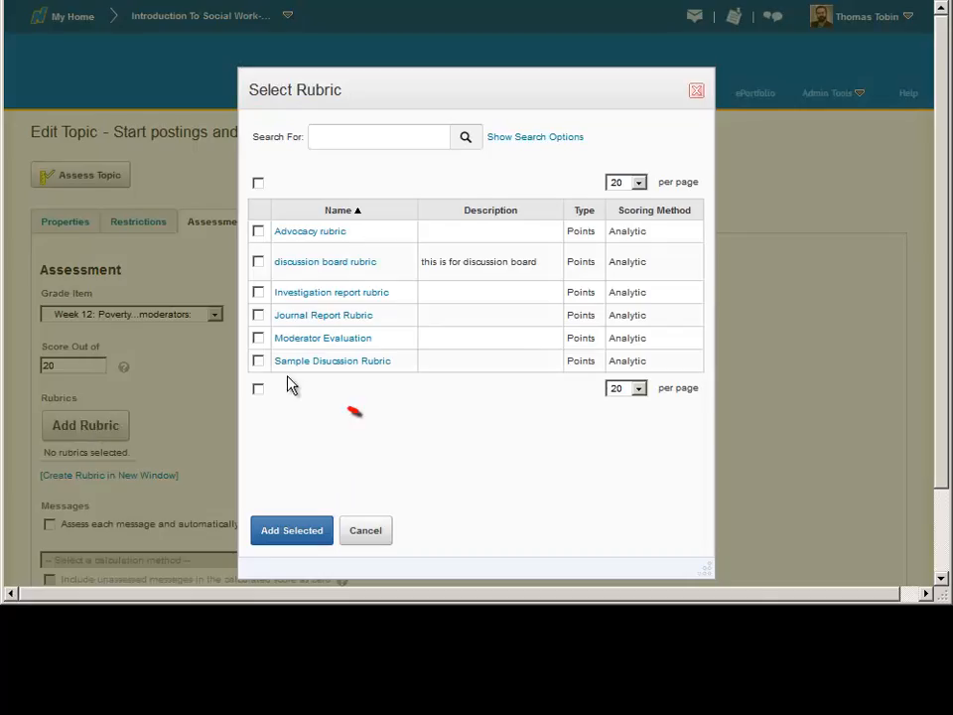
pyautogui.click(258, 361)
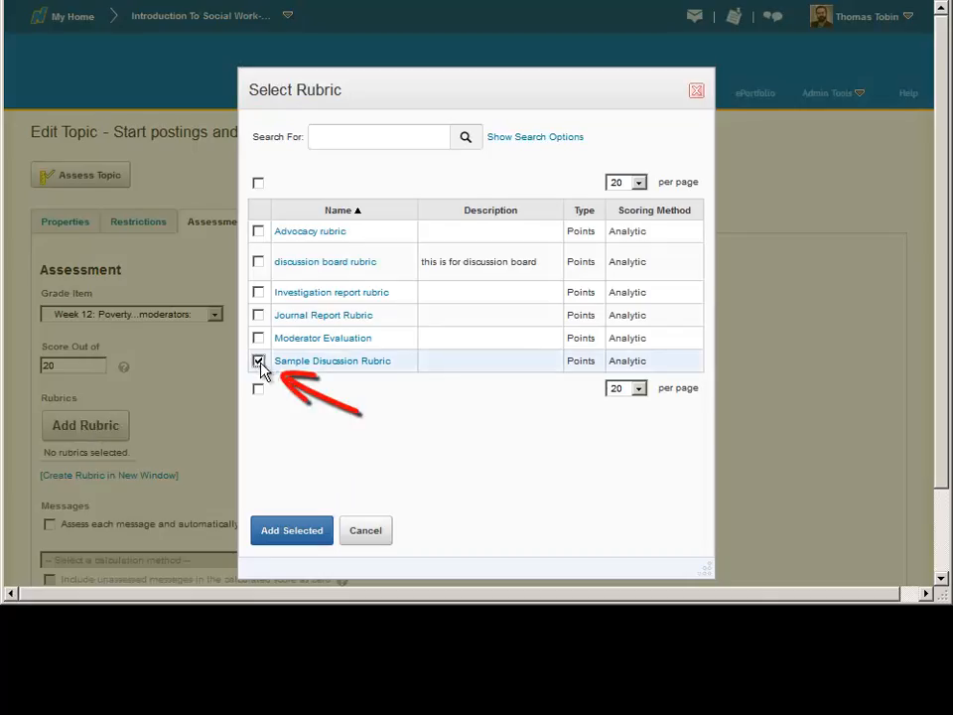
pyautogui.click(310, 534)
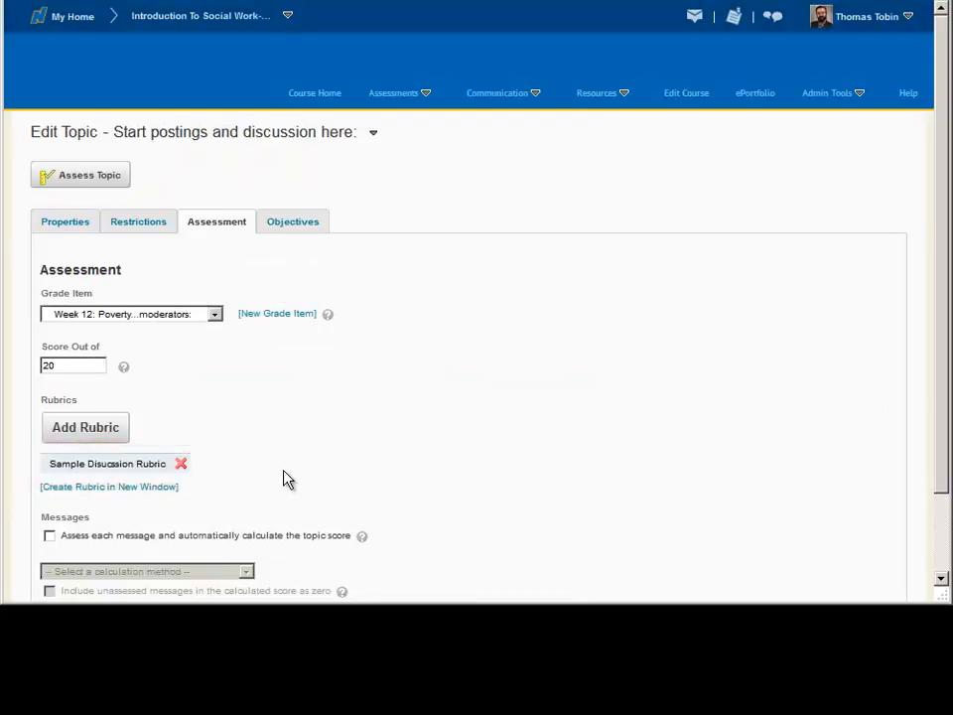
pyautogui.scroll(-2, 459, 471)
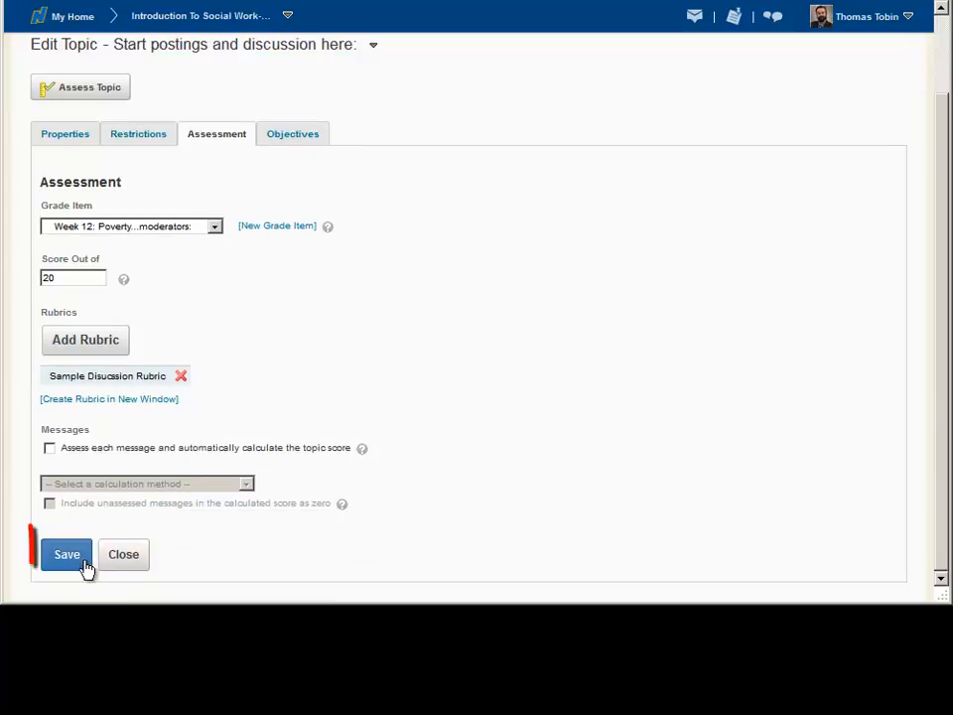
pyautogui.click(71, 560)
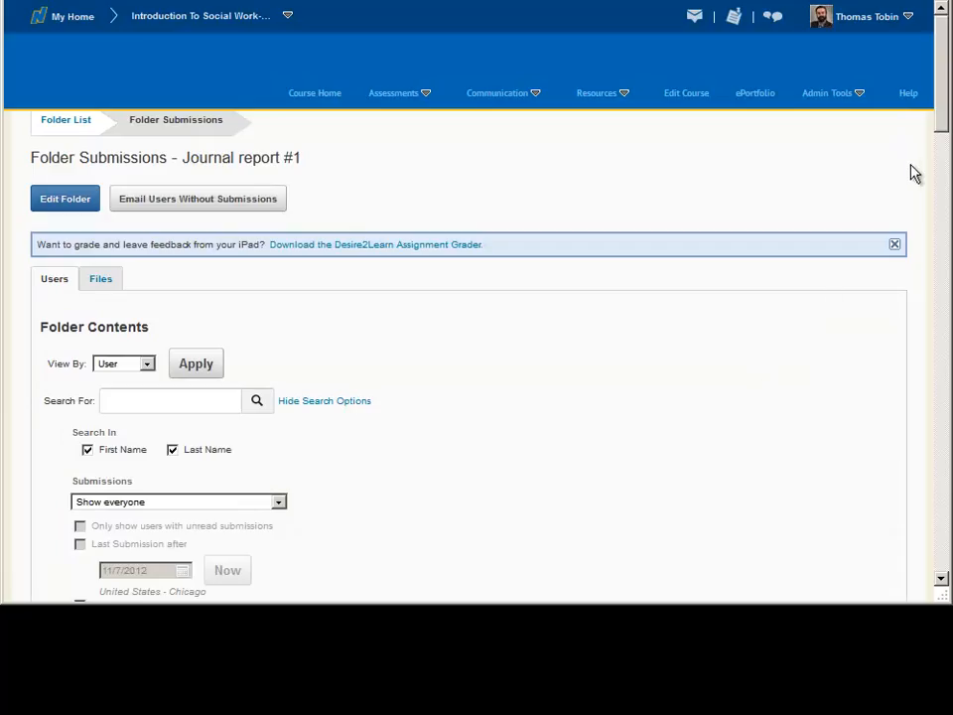
# Open the feedback page for the first student's Journal report #1 submission and view the submitted document.
pyautogui.moveTo(940, 128); pyautogui.dragTo(943, 250)
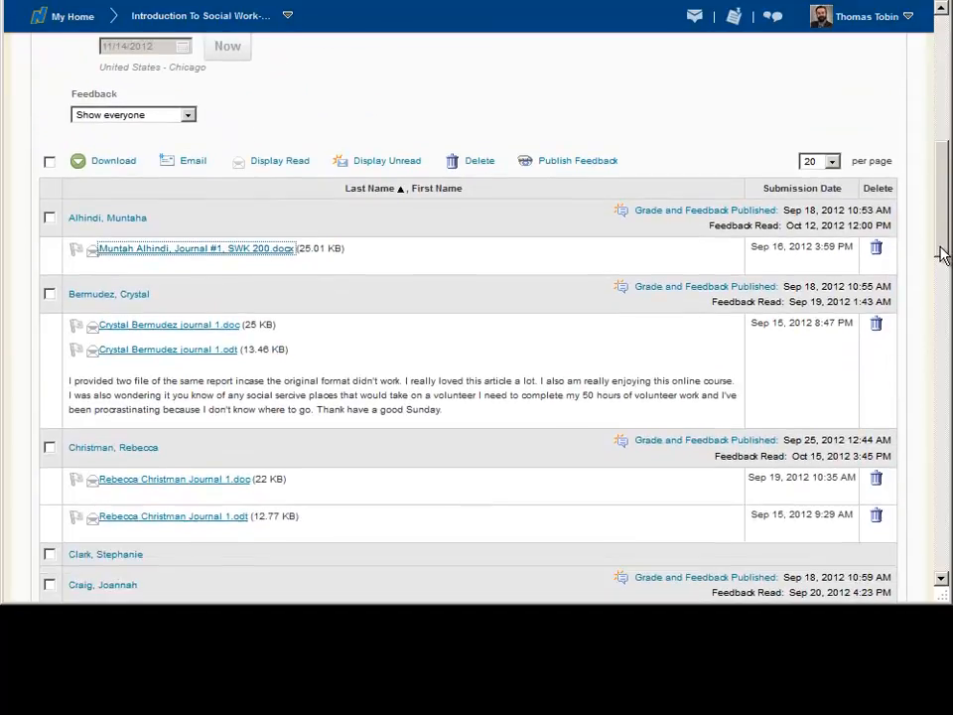
pyautogui.click(694, 215)
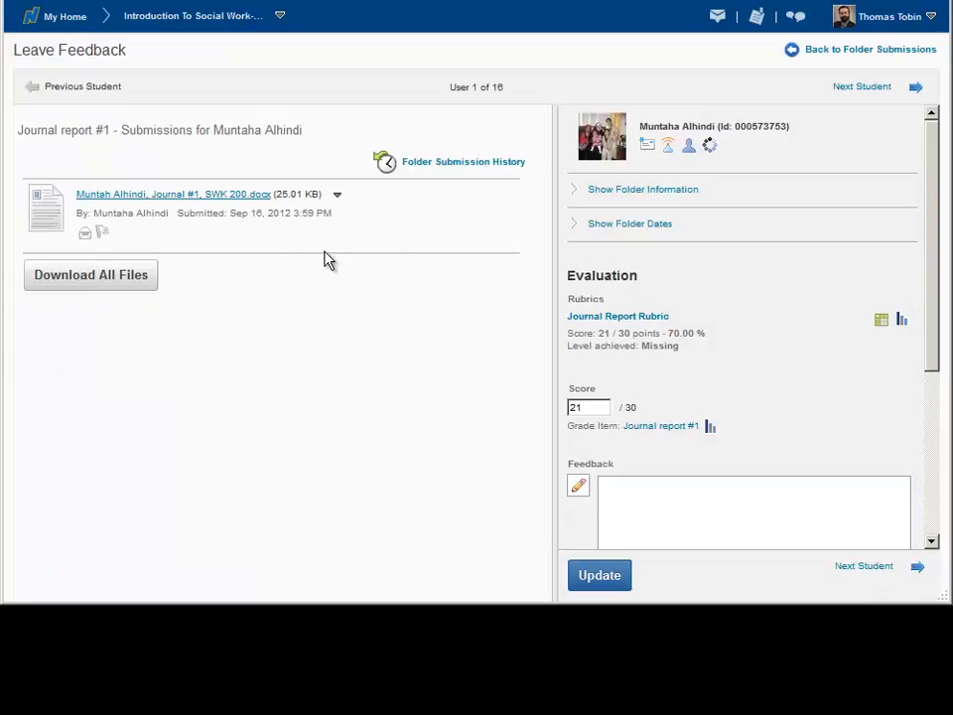
pyautogui.click(219, 197)
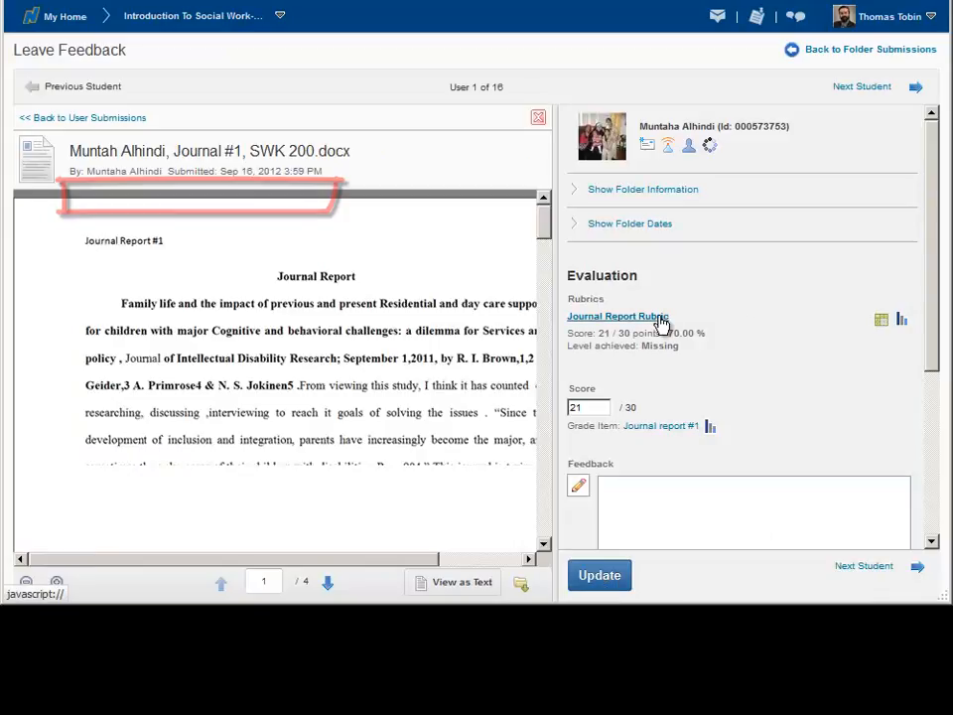
# Review the submission's Journal Report Rubric assessment, including the selected levels, criterion scores and overall score.
pyautogui.click(659, 320)
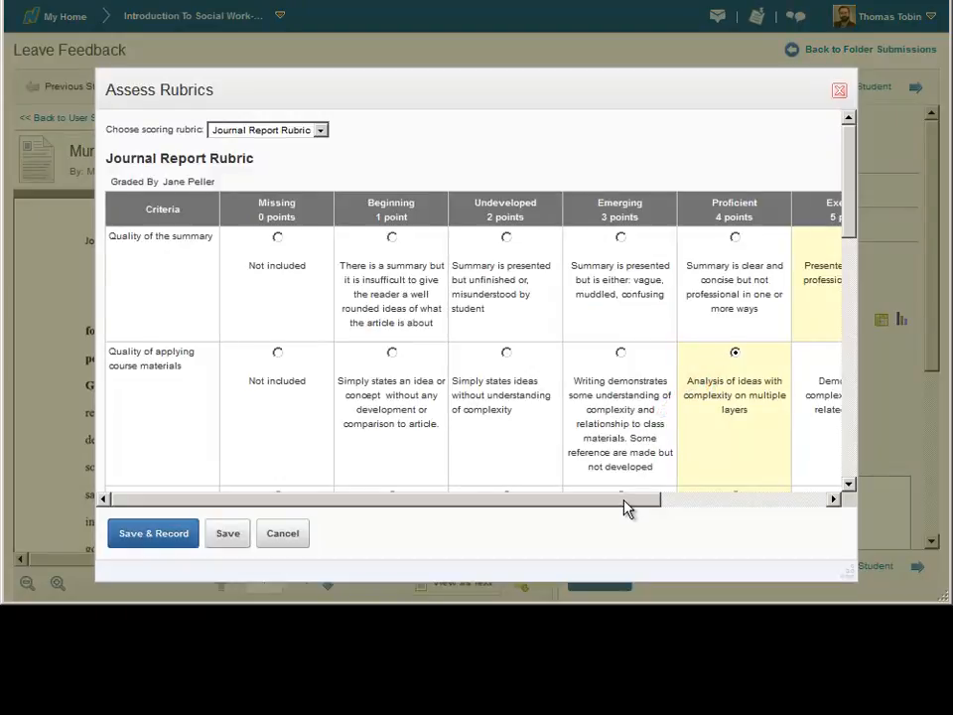
pyautogui.moveTo(624, 499); pyautogui.dragTo(796, 499)
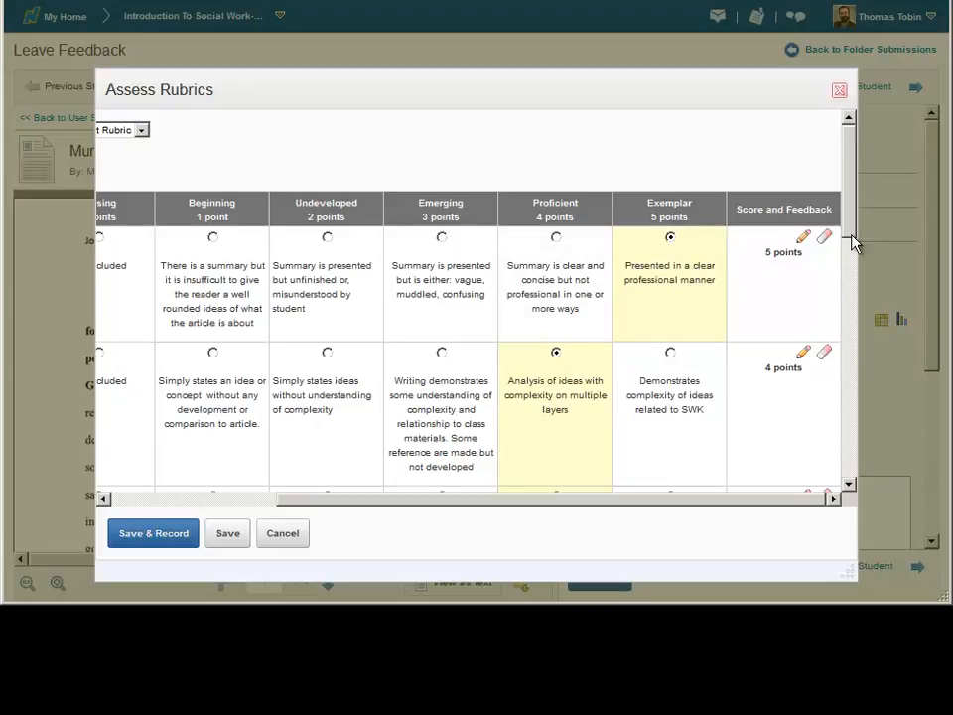
pyautogui.moveTo(851, 244); pyautogui.dragTo(851, 464)
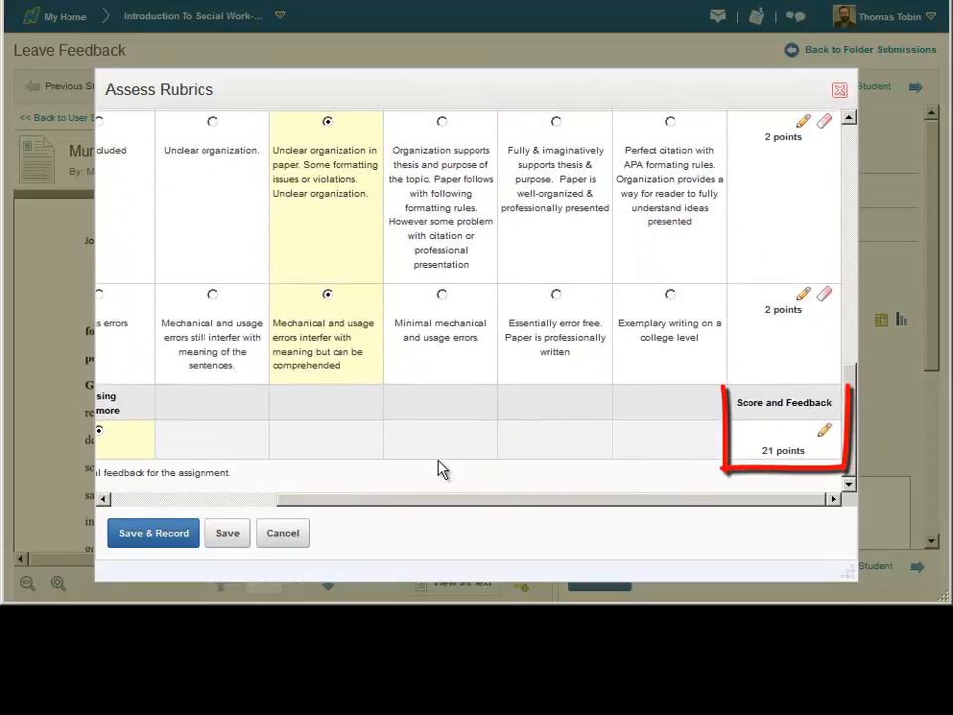